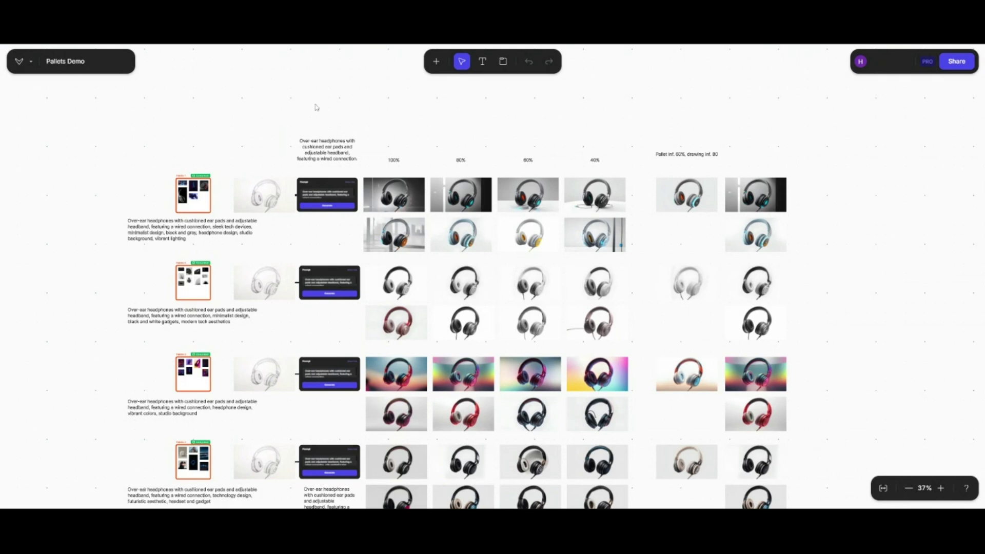
# Step: Look over the whole board of headphone renders grouped by palette and influence percentage
pyautogui.scroll(-3, 570, 310)
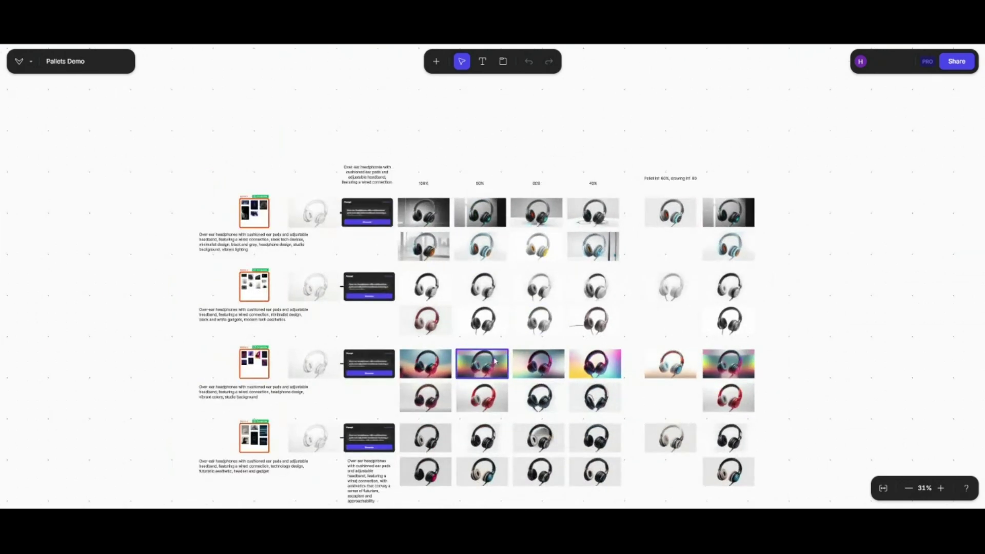
pyautogui.rightClick(495, 360)
pyautogui.click(427, 470)
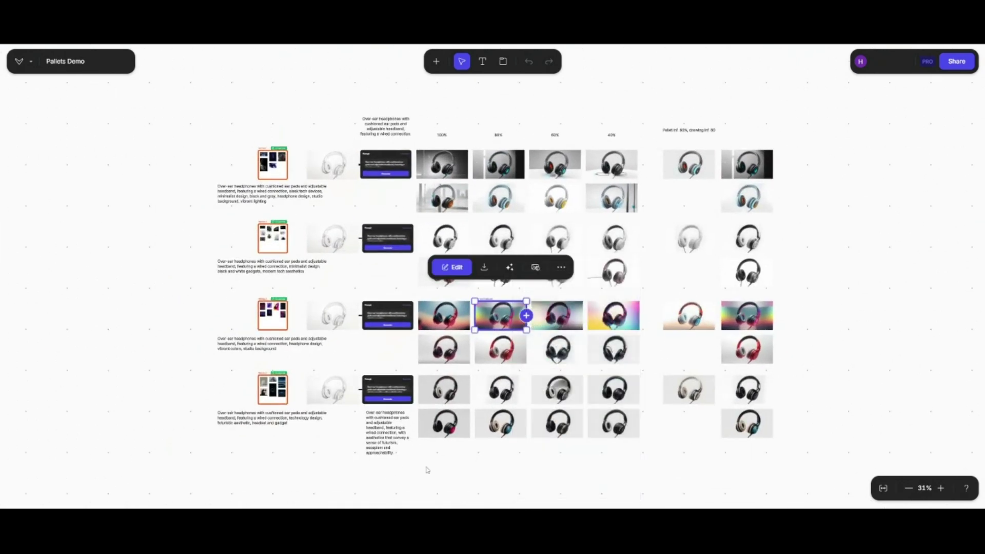
pyautogui.click(427, 470)
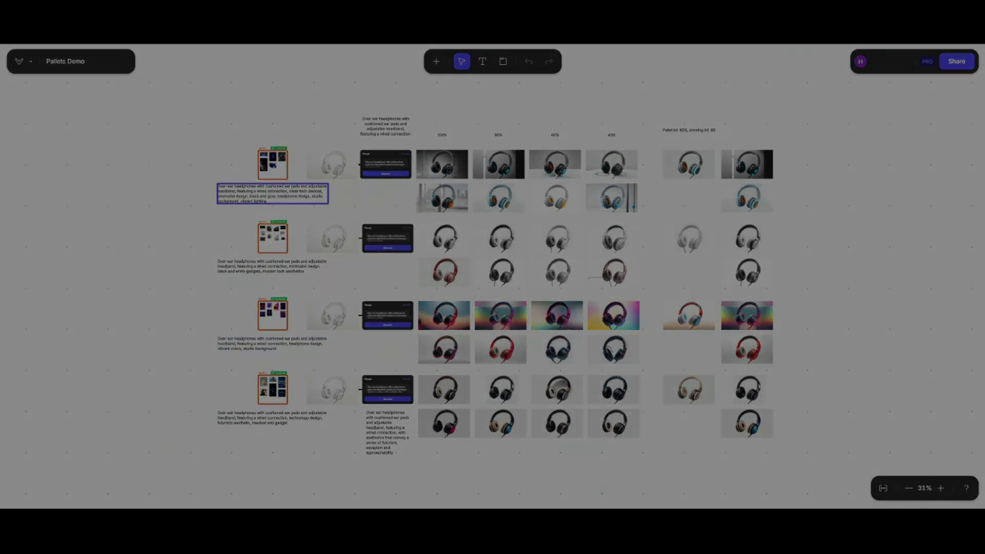
# Step: Examine the first row's inputs: Palette 1, the headphone sketch and the prompt
pyautogui.scroll(5, 256, 121)
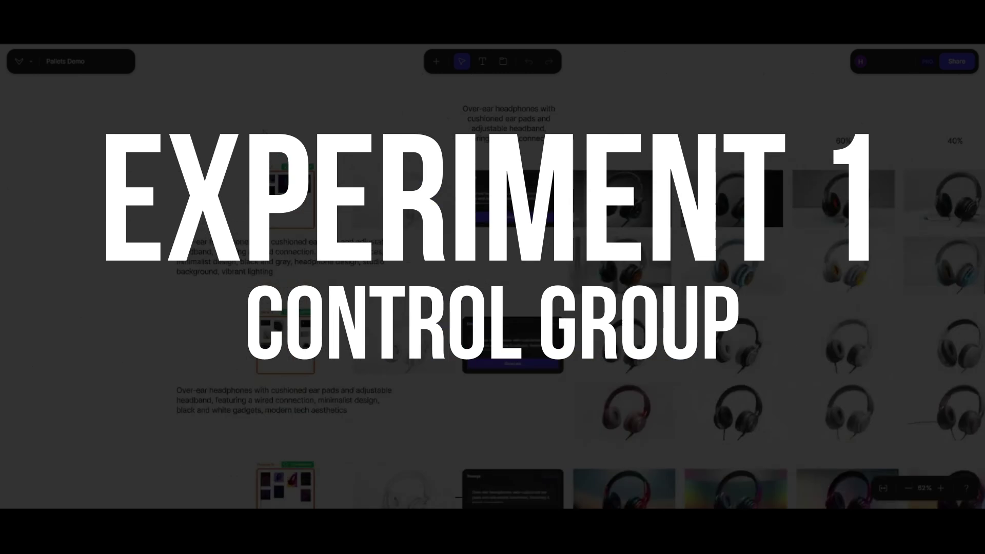
pyautogui.scroll(2, 285, 121)
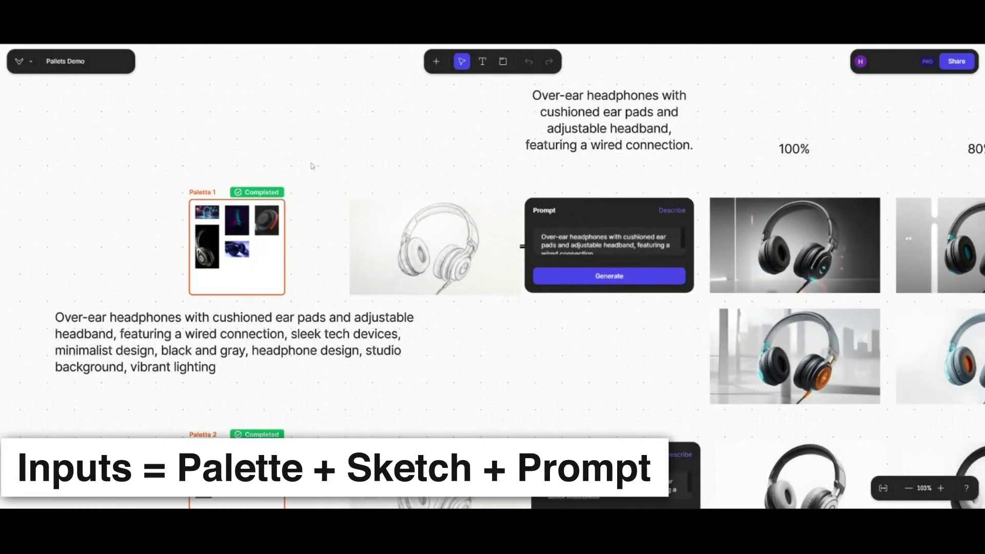
pyautogui.hscroll(4, 308, 154)
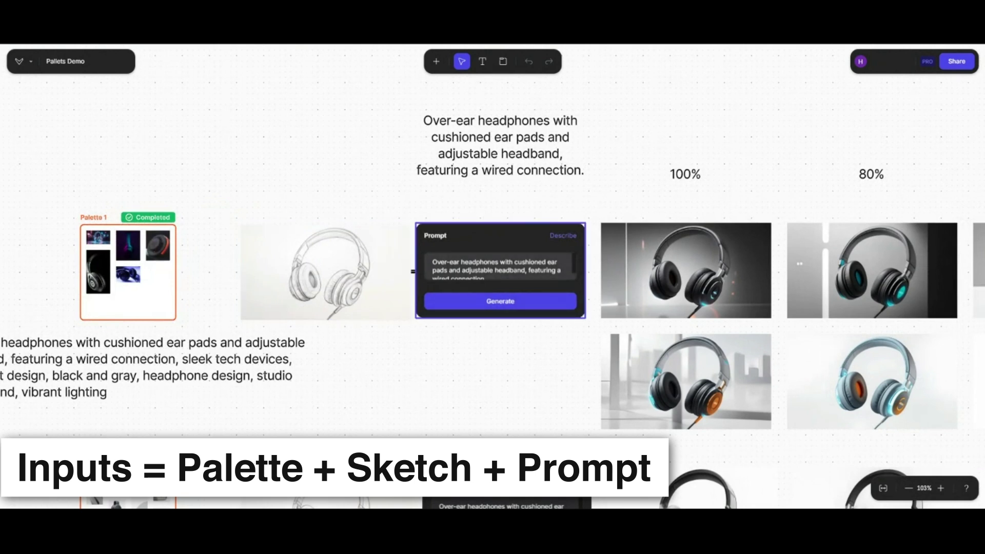
# Step: View the first row's renders across the 100%, 80%, 60% and 40% drawing influence columns
pyautogui.scroll(-3, 526, 265)
pyautogui.moveTo(550, 332); pyautogui.dragTo(286, 339)
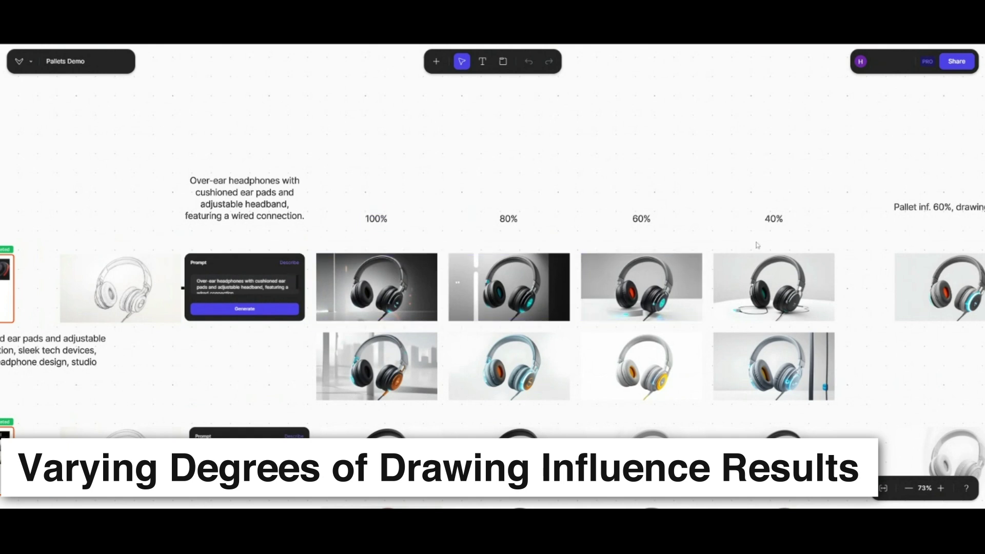
pyautogui.moveTo(427, 172); pyautogui.dragTo(476, 174)
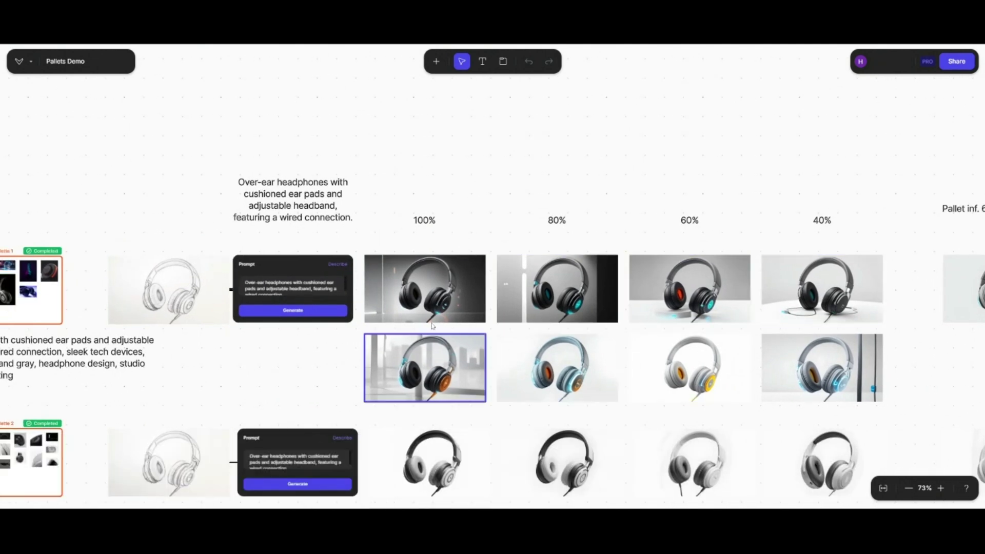
# Step: Select the first row's headphone sketch and examine it together with the prompt text above the prompt node
pyautogui.moveTo(145, 200); pyautogui.dragTo(256, 199)
pyautogui.scroll(5, 257, 198)
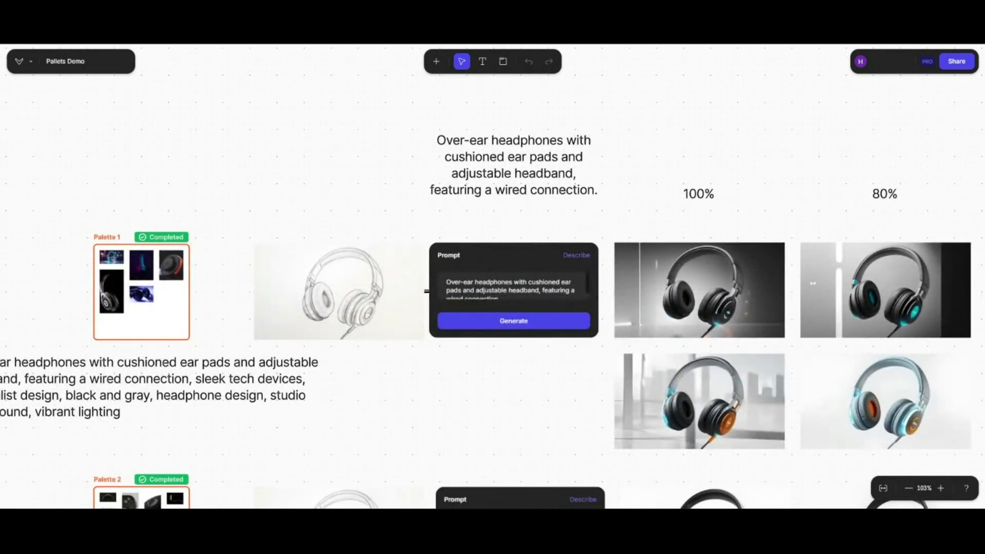
pyautogui.click(359, 290)
pyautogui.moveTo(279, 169); pyautogui.dragTo(306, 140)
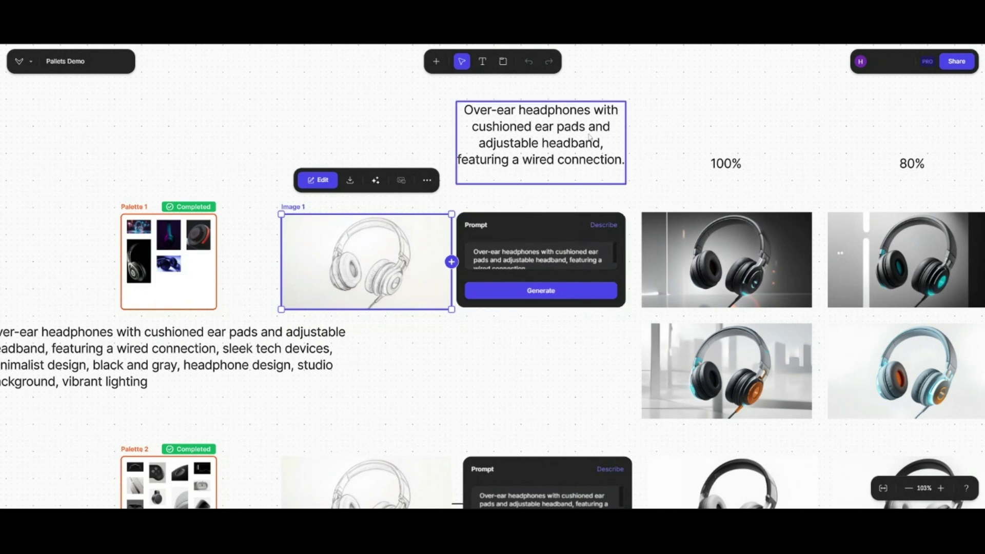
pyautogui.scroll(1, 658, 119)
pyautogui.scroll(2, 658, 120)
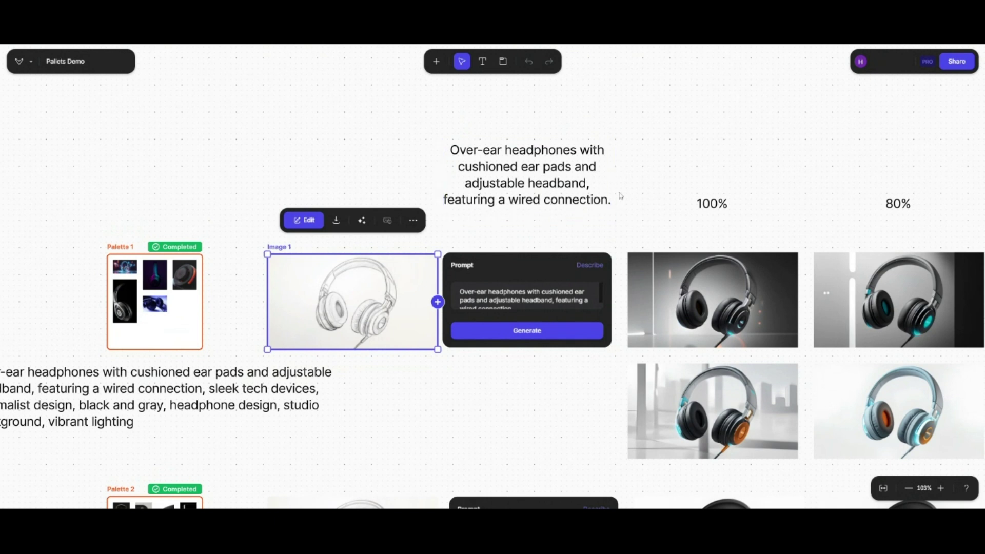
# Step: Check the mode, palette and drawing influence properties of the first row's prompt node
pyautogui.click(650, 166)
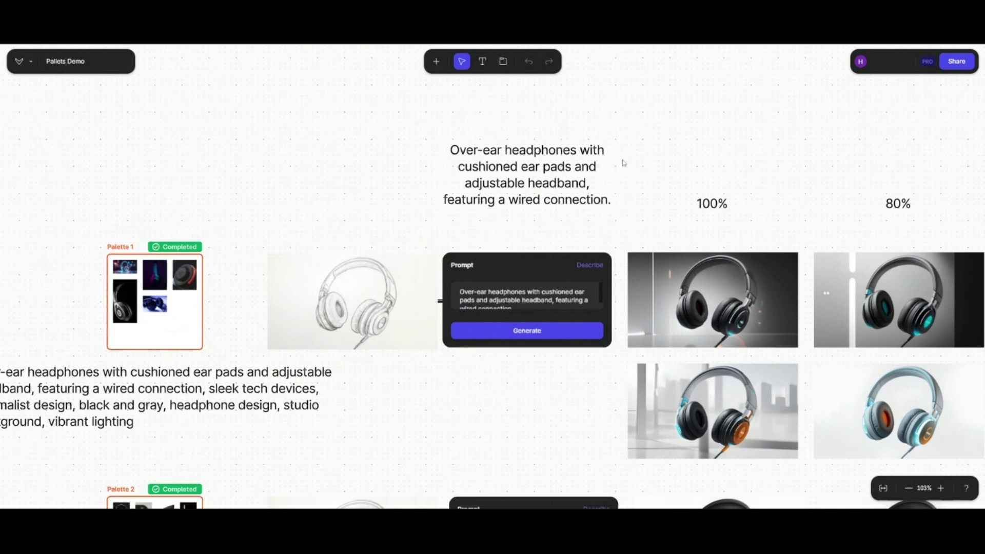
pyautogui.click(440, 301)
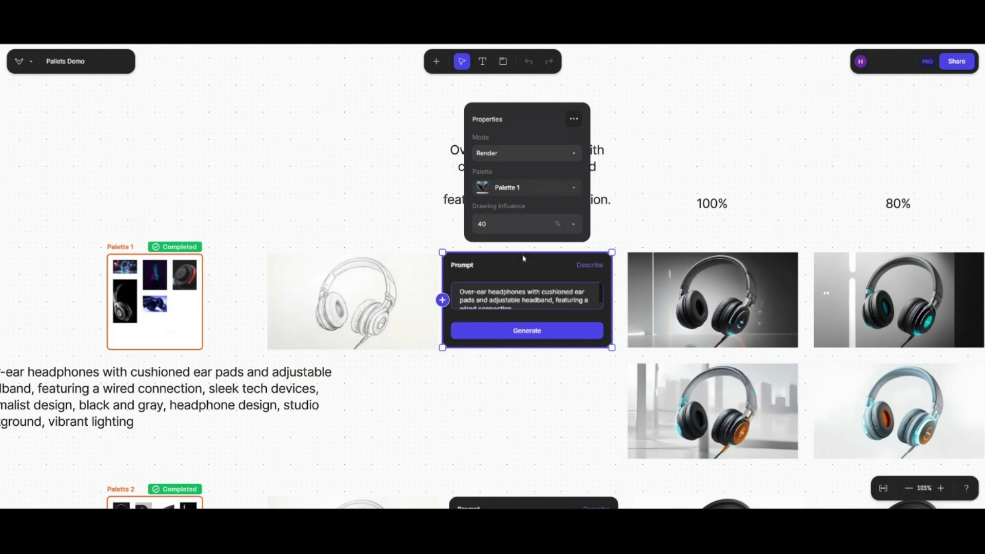
pyautogui.click(343, 205)
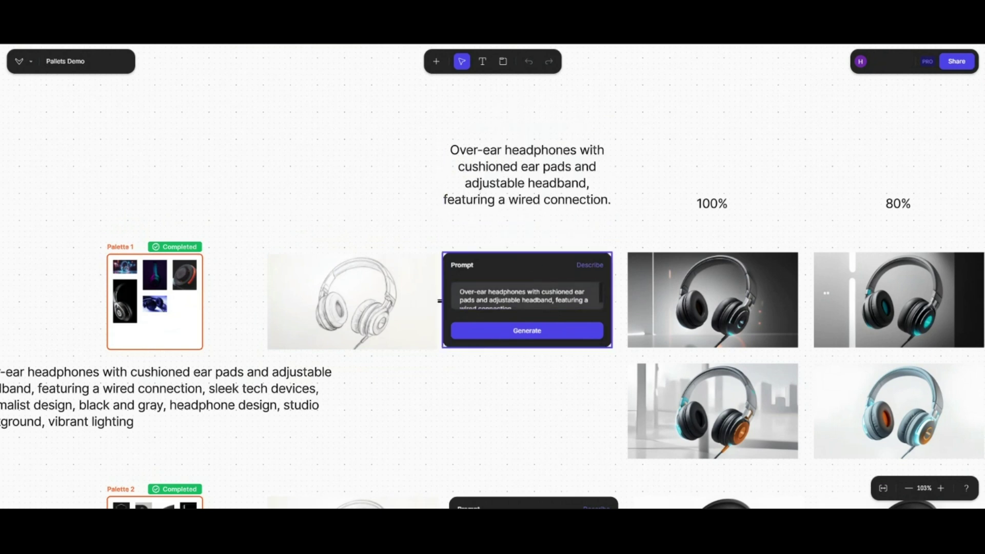
# Step: Read the description under Palette 1 and examine its headphone reference images up close
pyautogui.hscroll(-5, 465, 176)
pyautogui.scroll(-1, 464, 176)
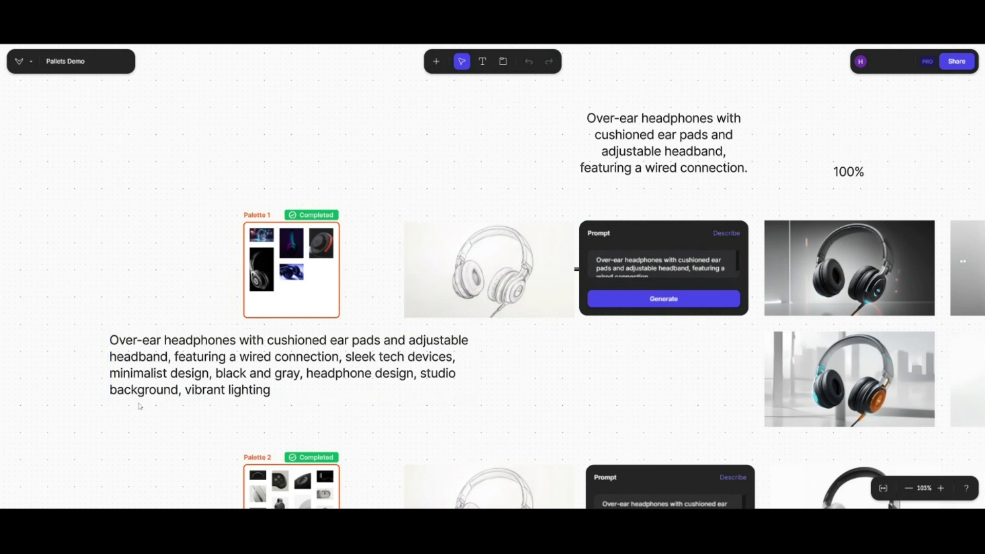
pyautogui.scroll(10, 244, 243)
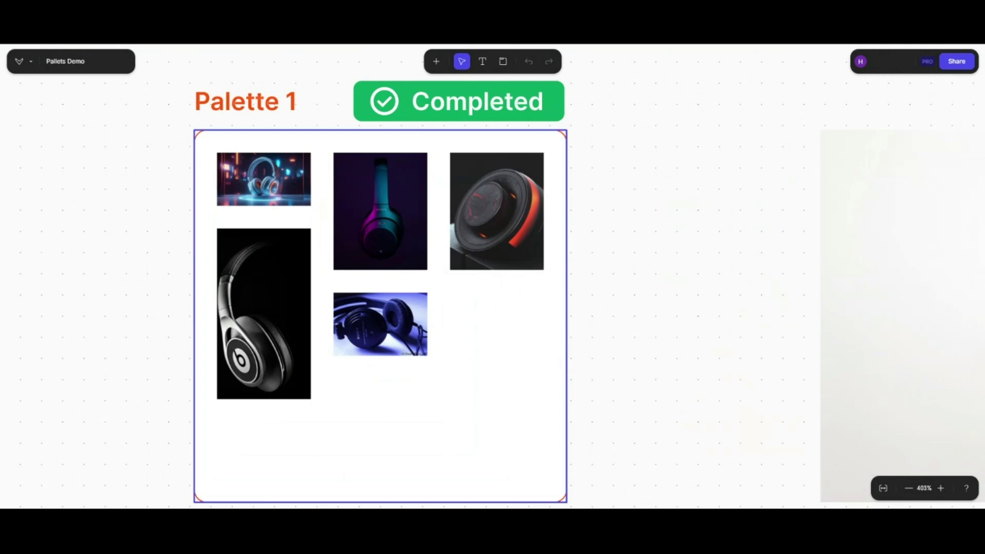
pyautogui.scroll(5, 296, 229)
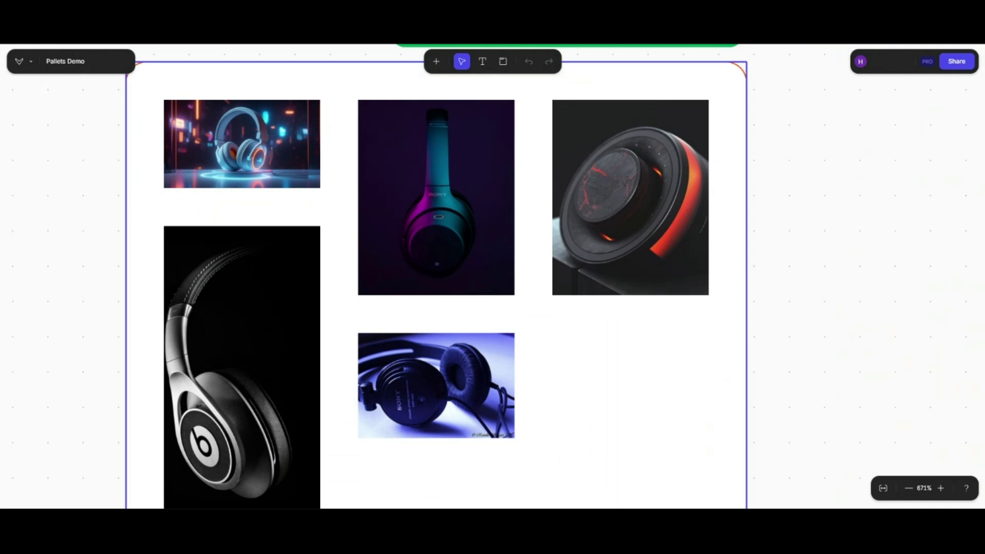
# Step: Compare the first row's renders in the 100% and 80% columns up close
pyautogui.scroll(-10, 748, 287)
pyautogui.moveTo(788, 330); pyautogui.dragTo(316, 253)
pyautogui.moveTo(712, 352); pyautogui.dragTo(569, 376)
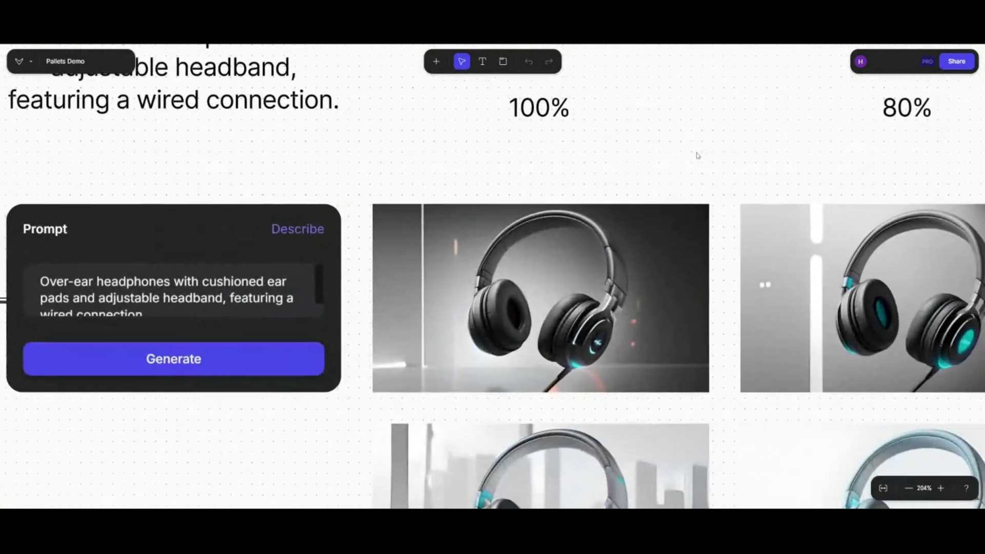
pyautogui.moveTo(698, 174); pyautogui.dragTo(638, 158)
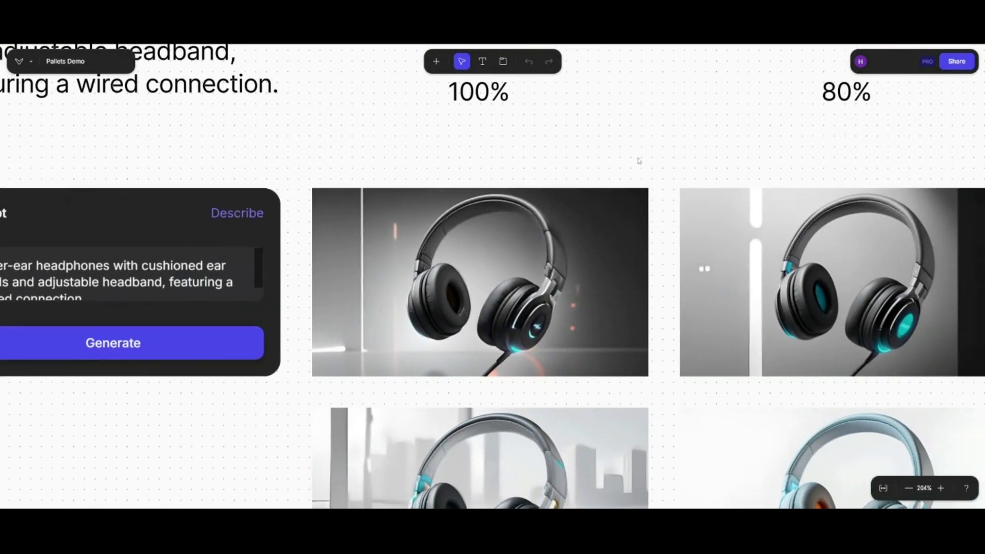
# Step: Inspect the first row's prompt node and source headphone sketch at close range
pyautogui.scroll(2, 578, 208)
pyautogui.moveTo(289, 153); pyautogui.dragTo(692, 111)
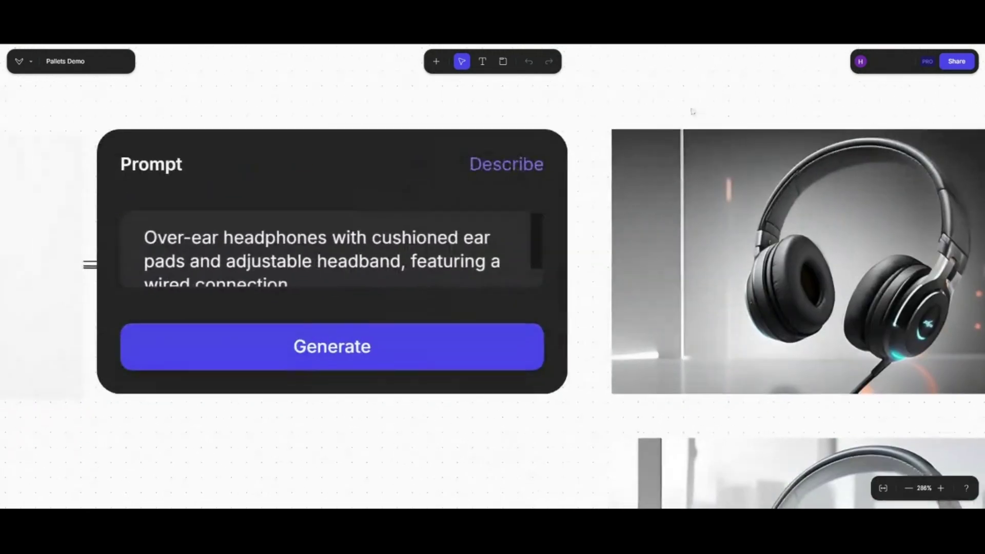
pyautogui.moveTo(134, 118); pyautogui.dragTo(552, 138)
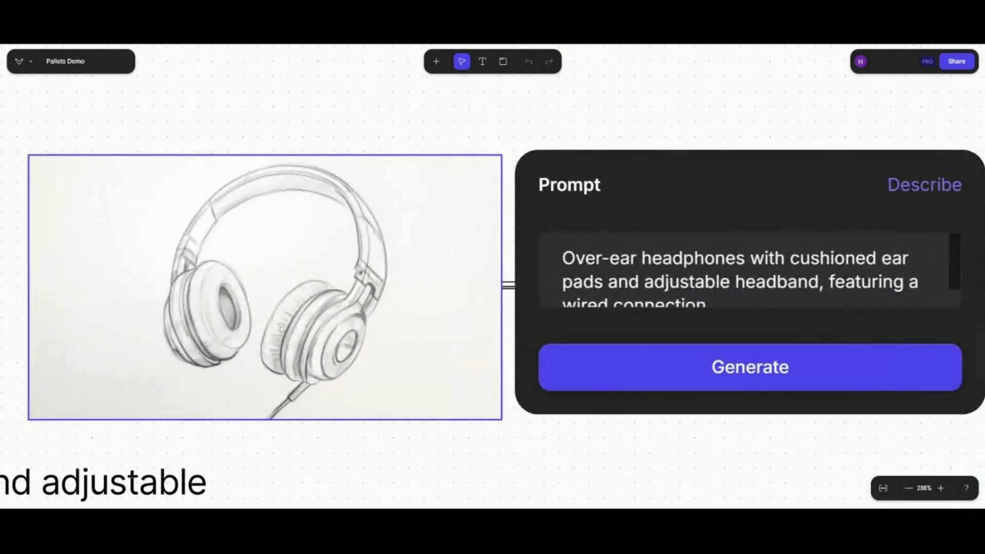
pyautogui.scroll(2, 160, 323)
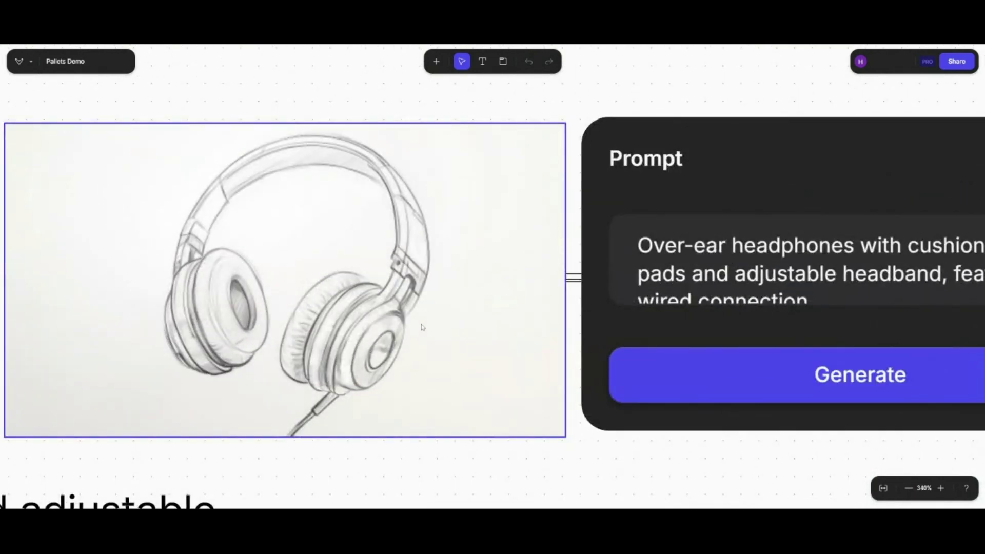
pyautogui.moveTo(720, 94); pyautogui.dragTo(364, 119)
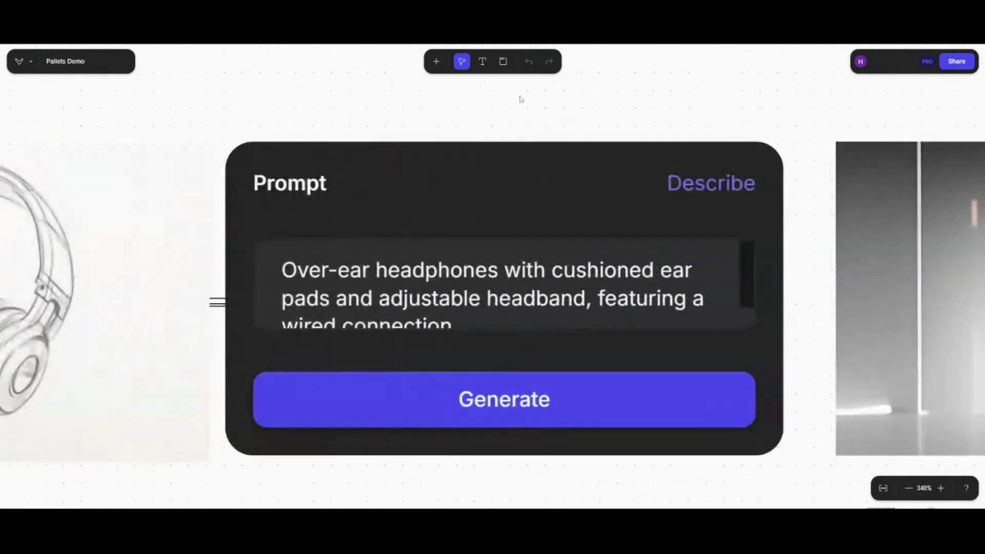
# Step: Examine the first row's top renders one by one from the 100% column to the 40% column
pyautogui.hscroll(10, 739, 104)
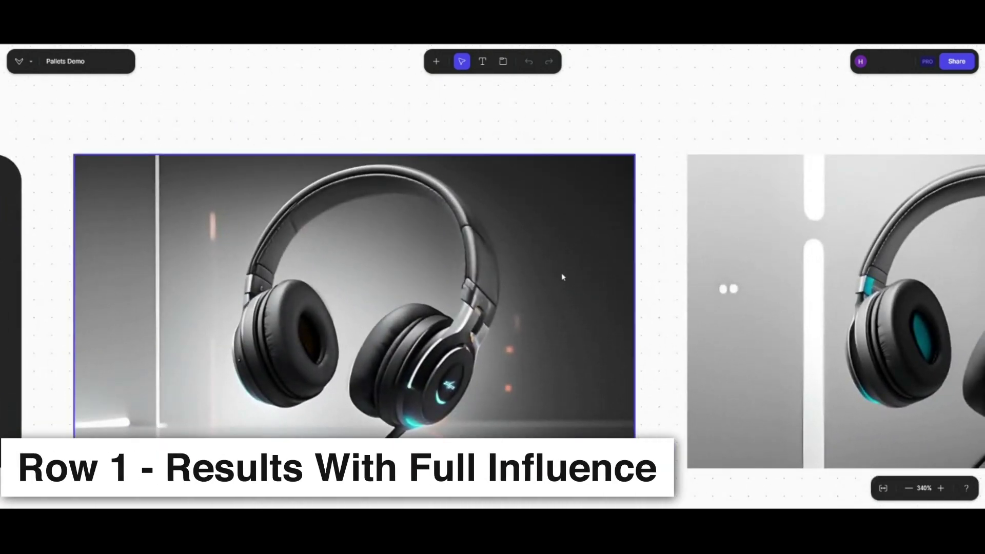
pyautogui.scroll(-2, 630, 160)
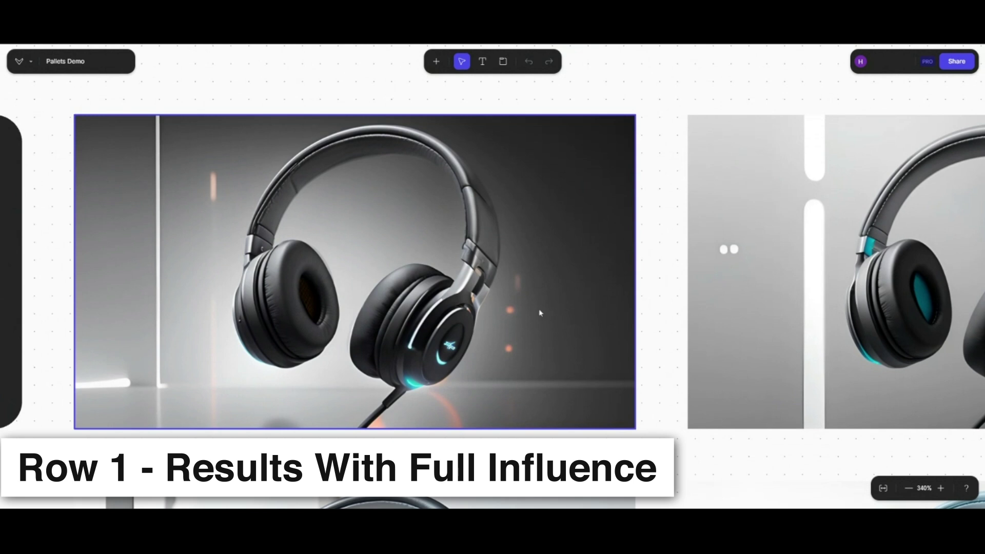
pyautogui.hscroll(5, 757, 443)
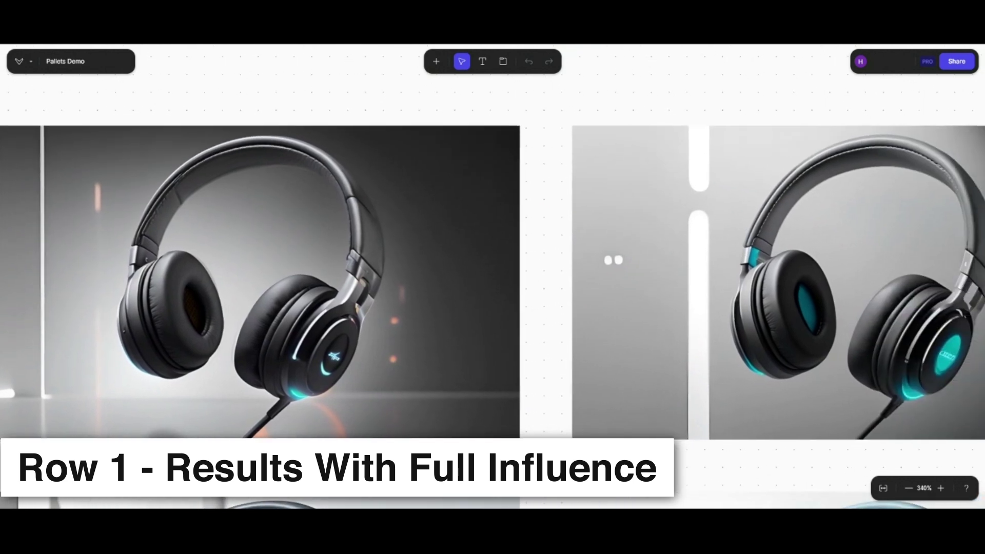
pyautogui.hscroll(1, 223, 342)
pyautogui.hscroll(15, 770, 455)
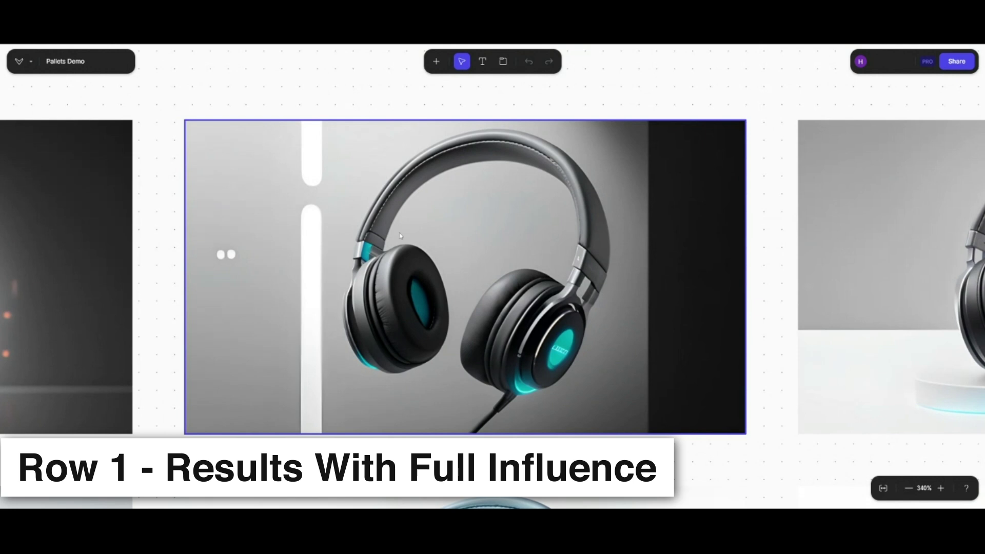
pyautogui.hscroll(14, 601, 278)
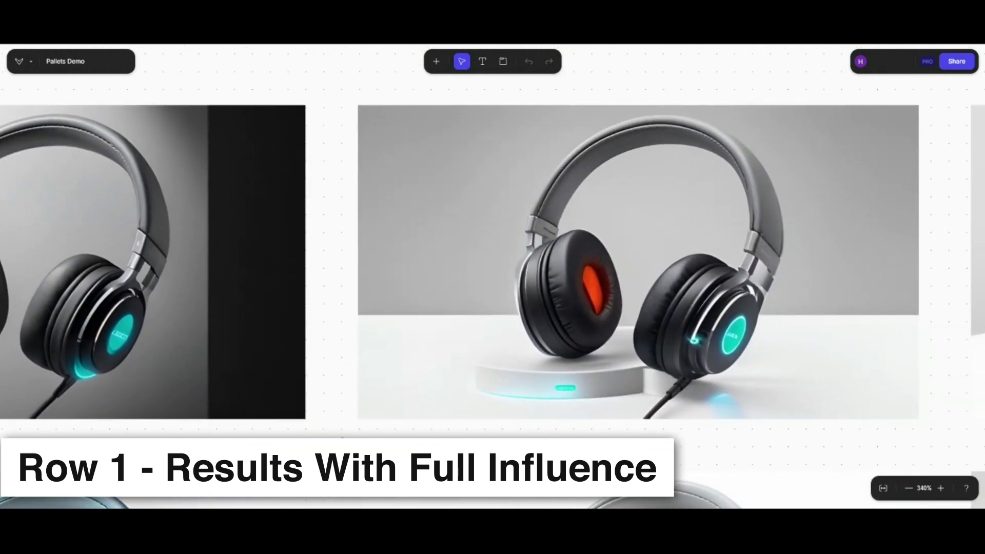
pyautogui.hscroll(10, 836, 448)
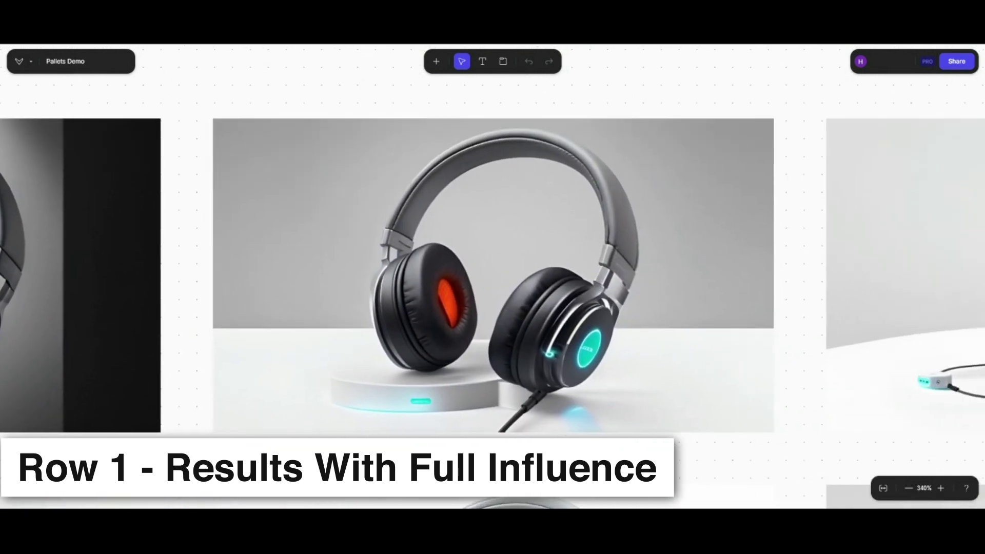
pyautogui.hscroll(20, 418, 413)
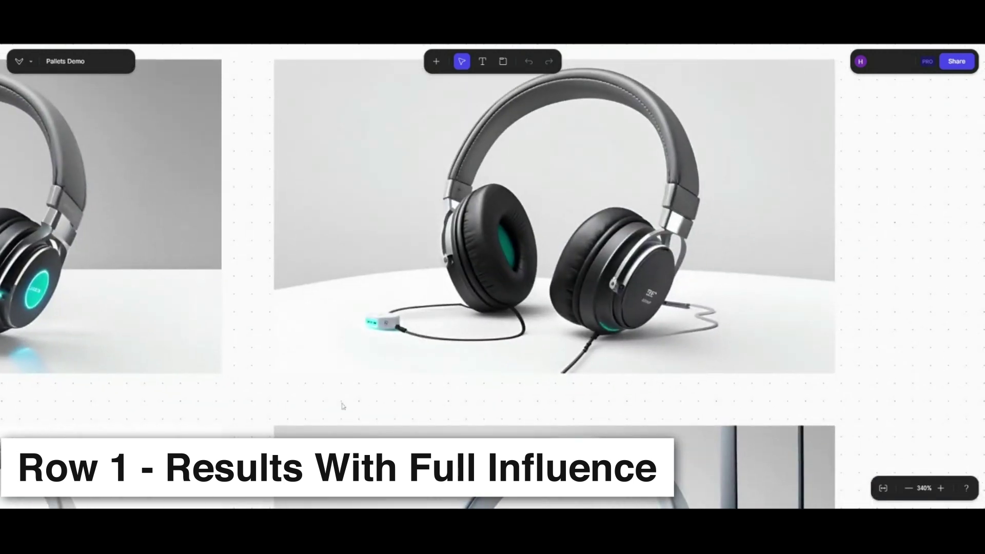
pyautogui.scroll(-3, 531, 281)
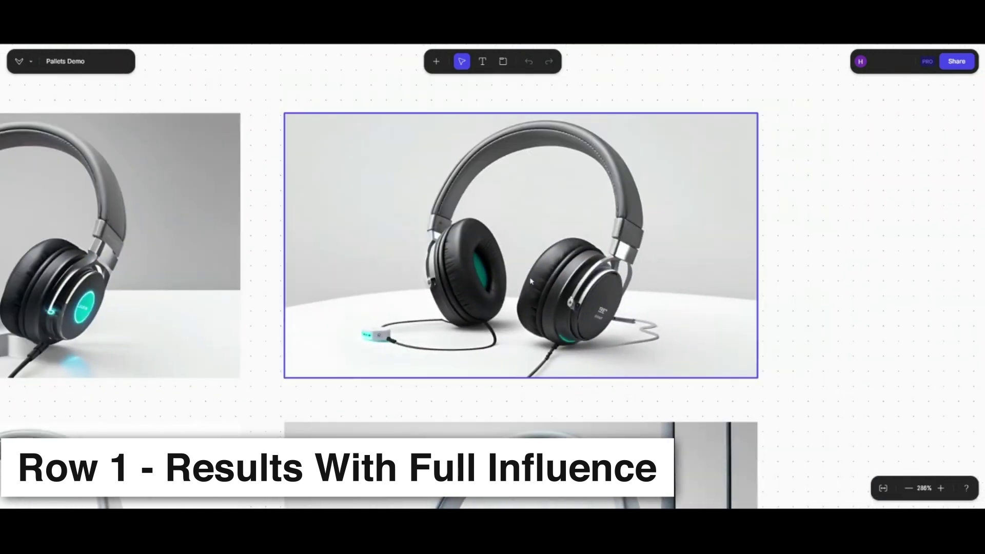
pyautogui.scroll(-4, 337, 297)
pyautogui.hscroll(-10, 329, 154)
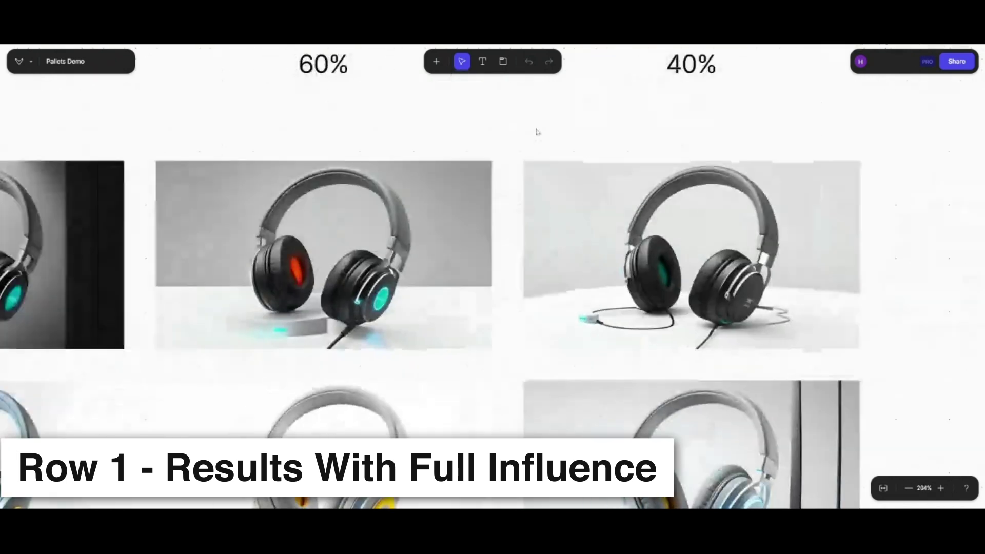
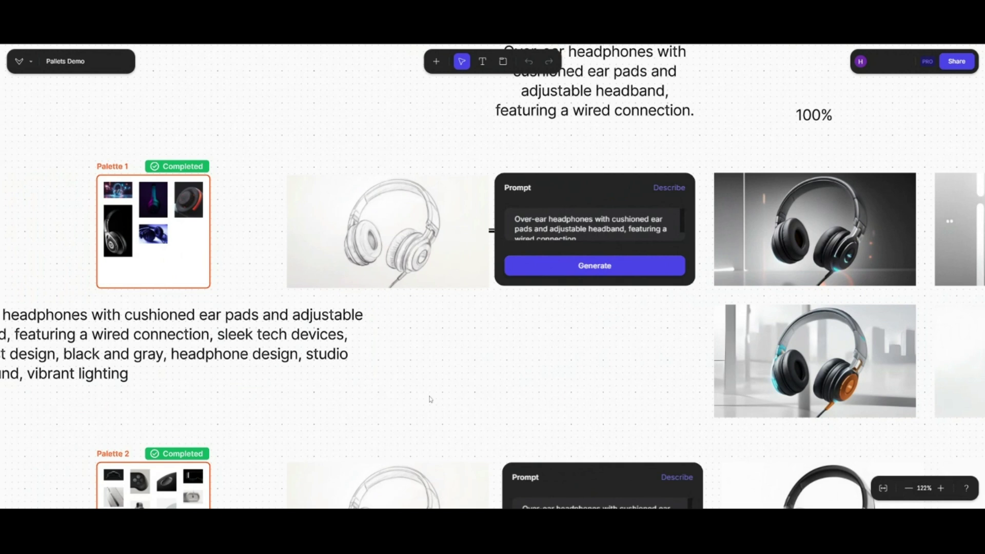
# Step: Review the headphone prompt text above the prompt node, then examine Palette 1's lower-row render in the 100% column up close
pyautogui.scroll(3, 462, 410)
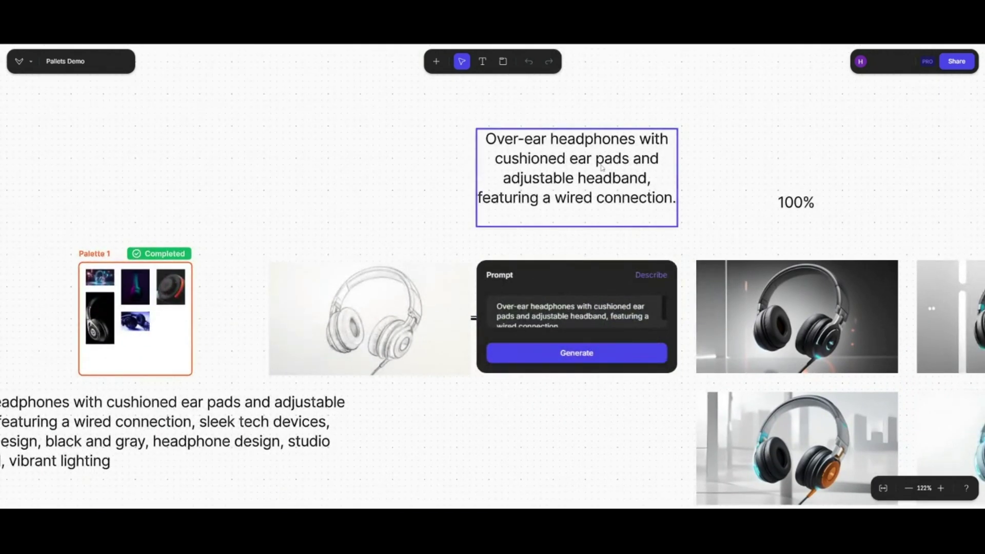
pyautogui.hscroll(2, 723, 235)
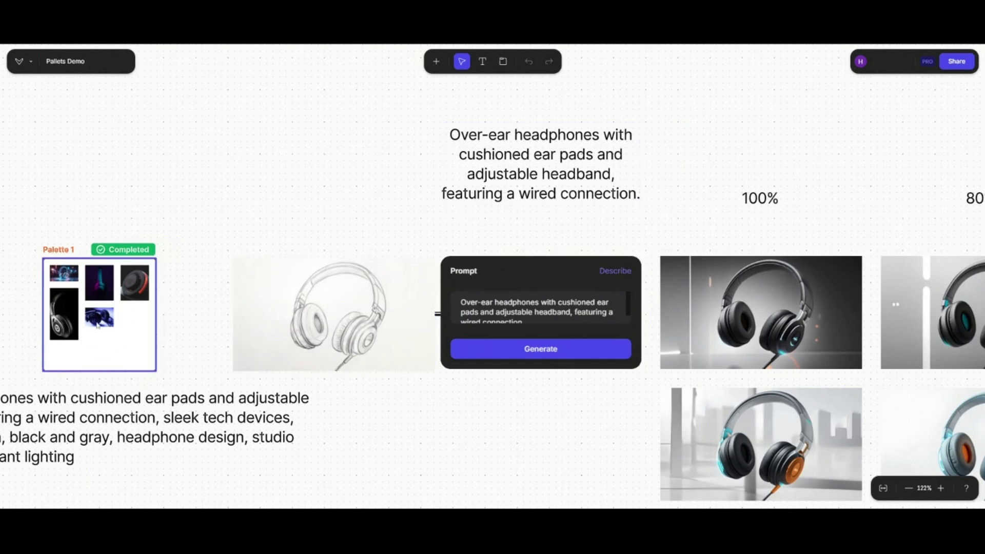
pyautogui.moveTo(630, 465); pyautogui.dragTo(271, 383)
pyautogui.scroll(2, 388, 420)
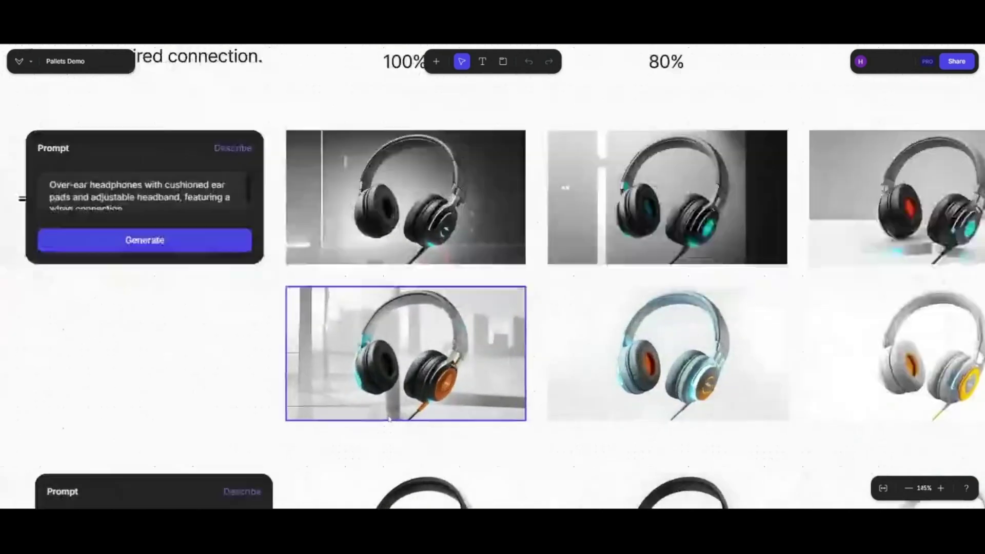
pyautogui.scroll(5, 389, 419)
pyautogui.hscroll(3, 554, 143)
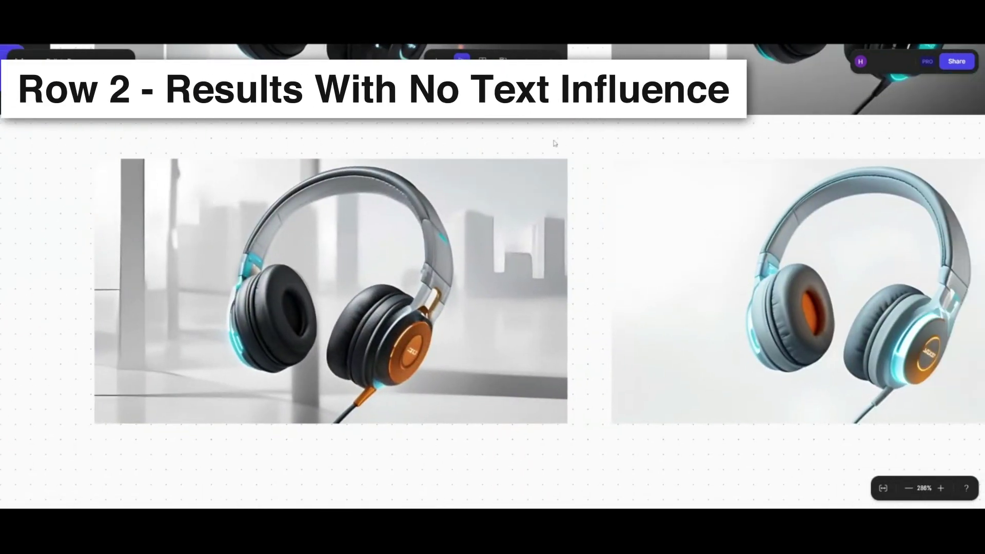
# Step: Compare Palette 1's lower-row renders one by one from the 100% column to the 40% column
pyautogui.moveTo(554, 143); pyautogui.dragTo(472, 286)
pyautogui.scroll(-3, 515, 165)
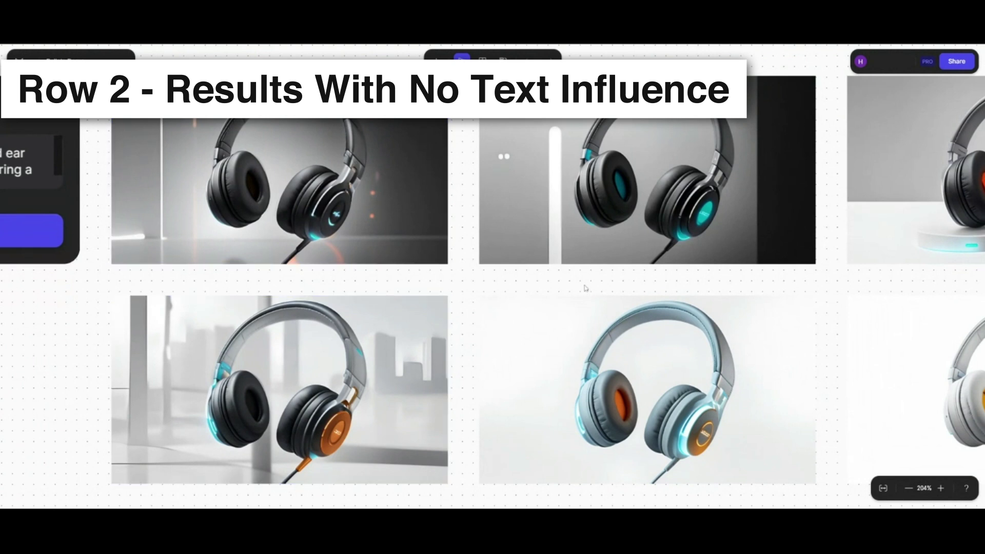
pyautogui.moveTo(585, 287); pyautogui.dragTo(497, 279)
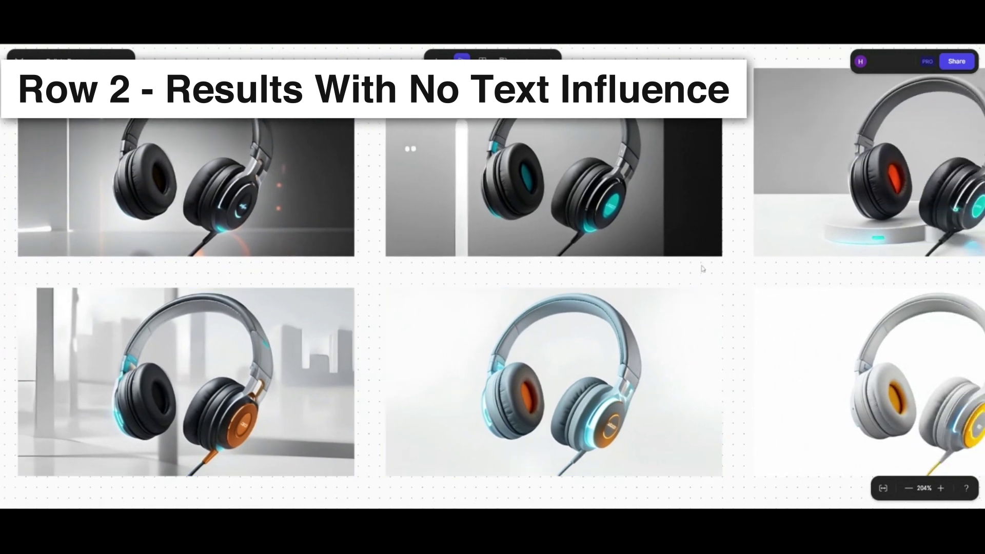
pyautogui.moveTo(688, 277); pyautogui.dragTo(456, 270)
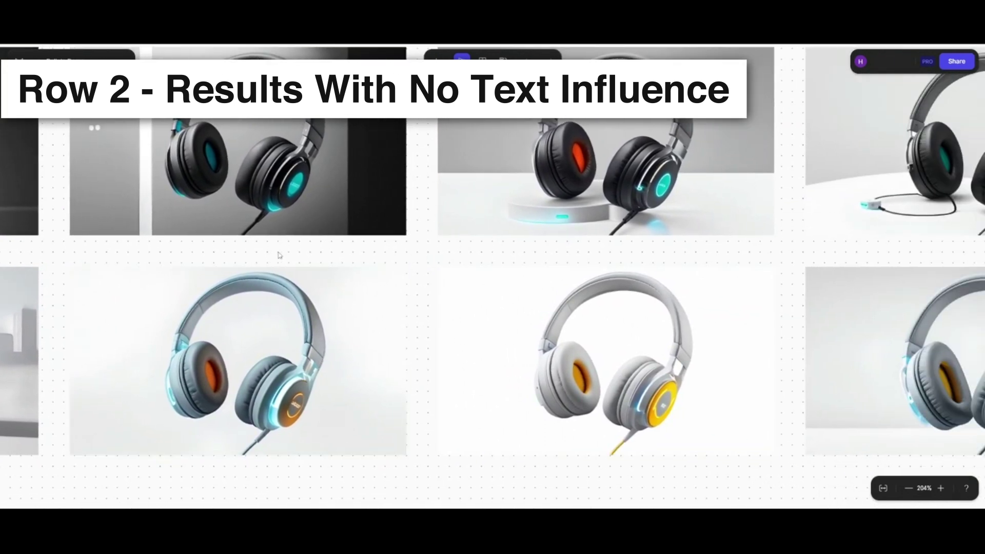
pyautogui.moveTo(277, 255); pyautogui.dragTo(486, 215)
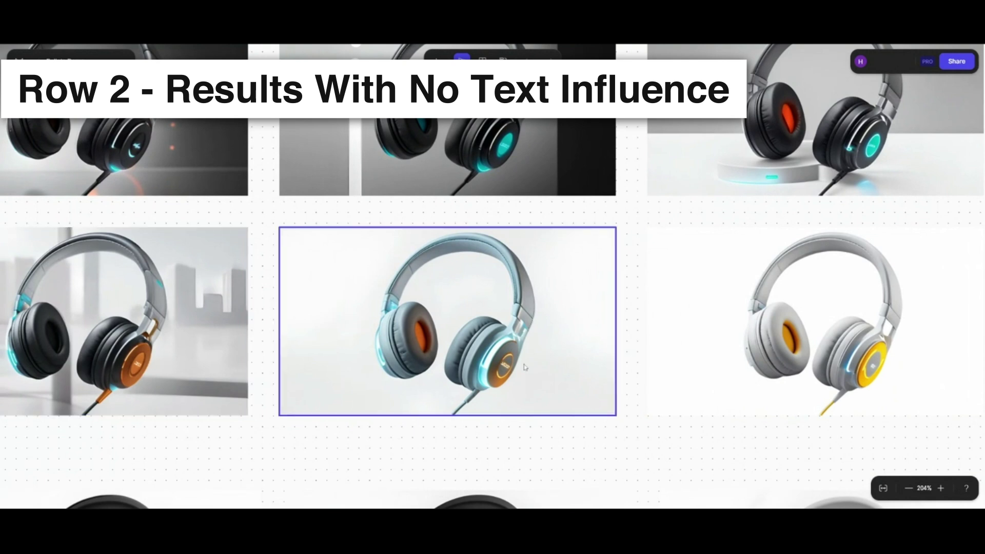
pyautogui.moveTo(771, 440); pyautogui.dragTo(546, 433)
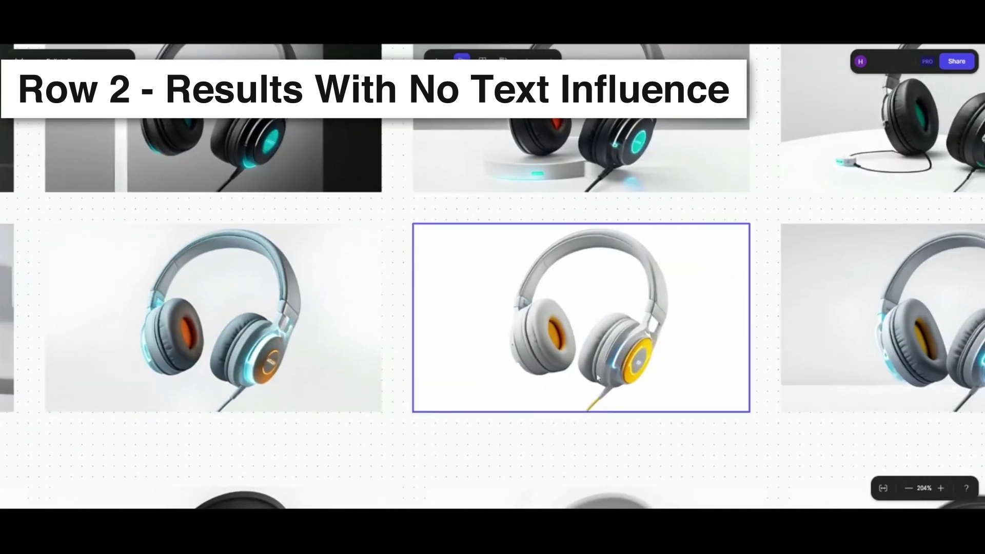
pyautogui.moveTo(690, 422); pyautogui.dragTo(504, 424)
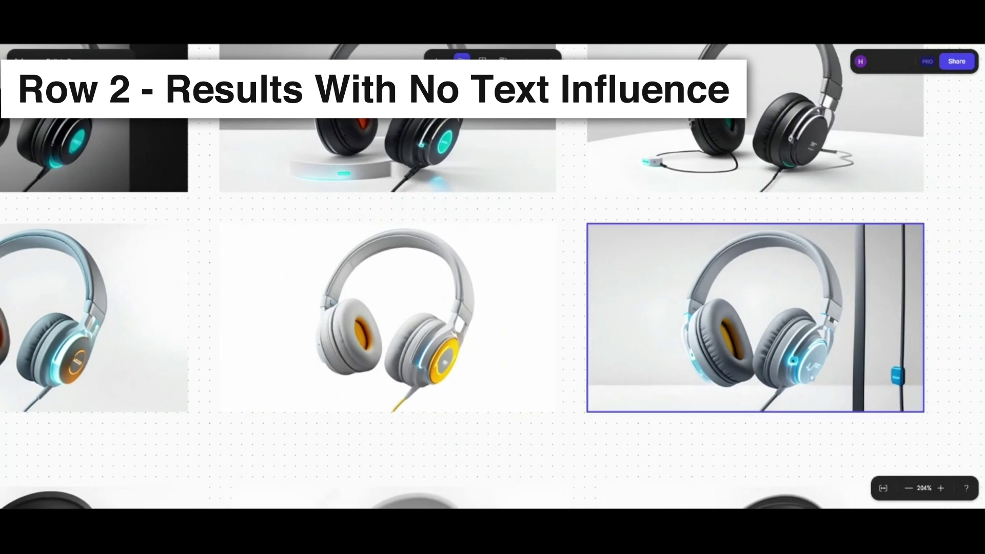
# Step: Inspect the ear cups of Palette 1's lower-row 40% render at close range
pyautogui.scroll(5, 847, 361)
pyautogui.scroll(2, 744, 350)
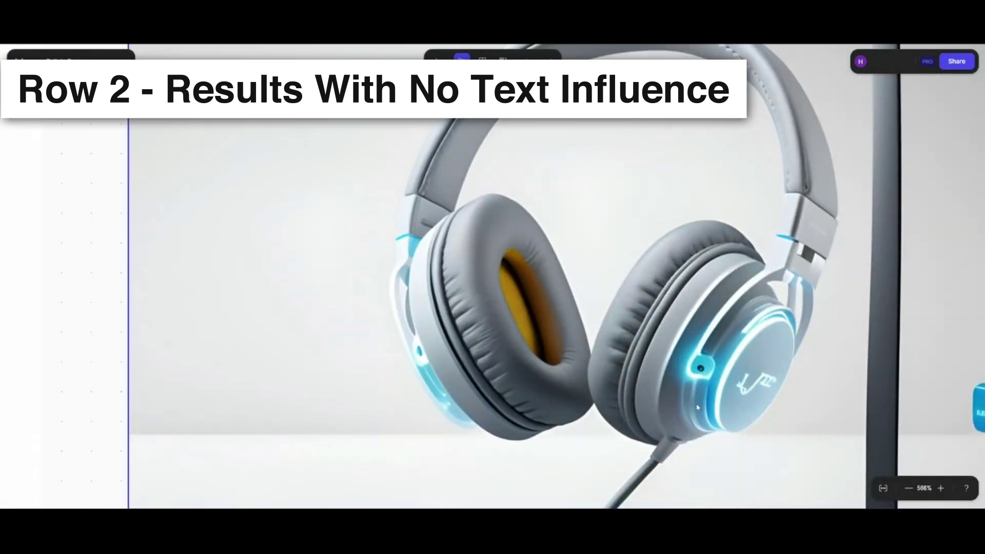
pyautogui.scroll(-7, 712, 385)
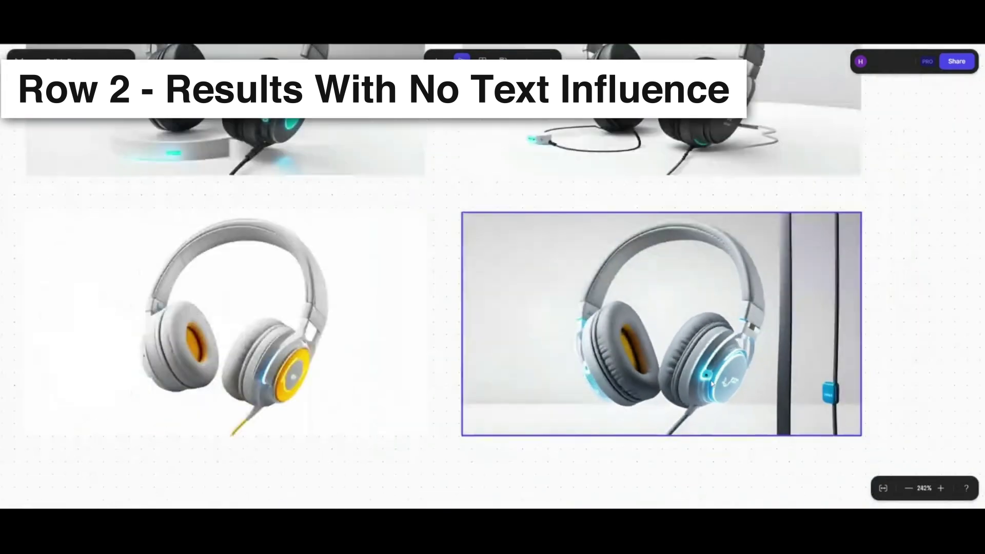
pyautogui.scroll(-1, 735, 361)
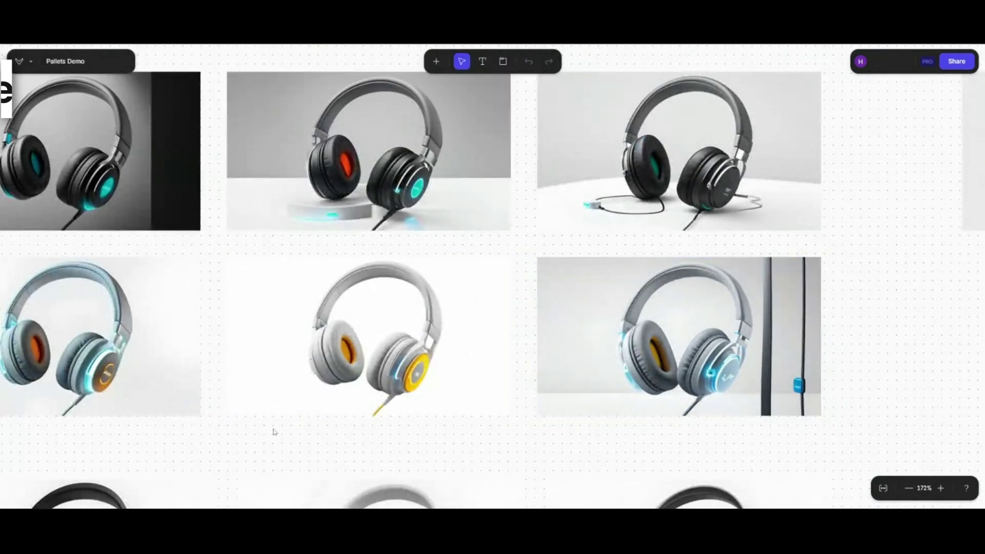
# Step: Return to Palette 1 and inspect its neon-lit headphone reference image at close range
pyautogui.hscroll(-2, 499, 363)
pyautogui.scroll(-3, 499, 363)
pyautogui.moveTo(255, 363); pyautogui.dragTo(711, 359)
pyautogui.rightClick(711, 358)
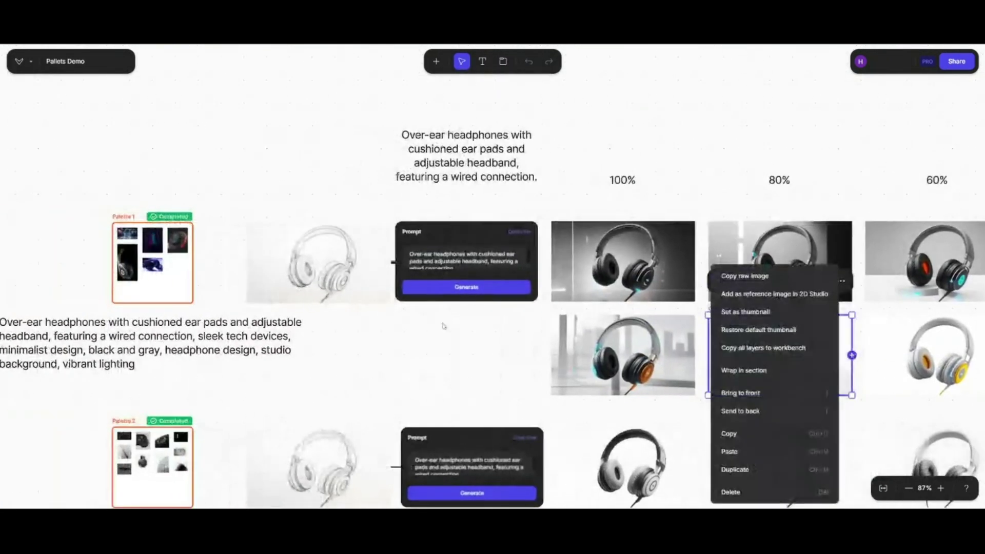
pyautogui.press('Escape')
pyautogui.scroll(12, 127, 234)
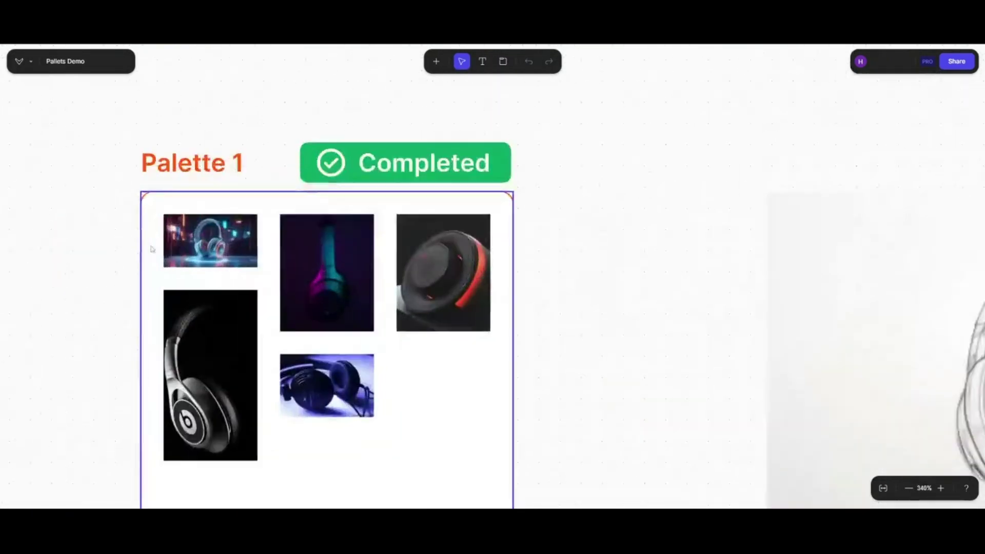
pyautogui.scroll(7, 226, 247)
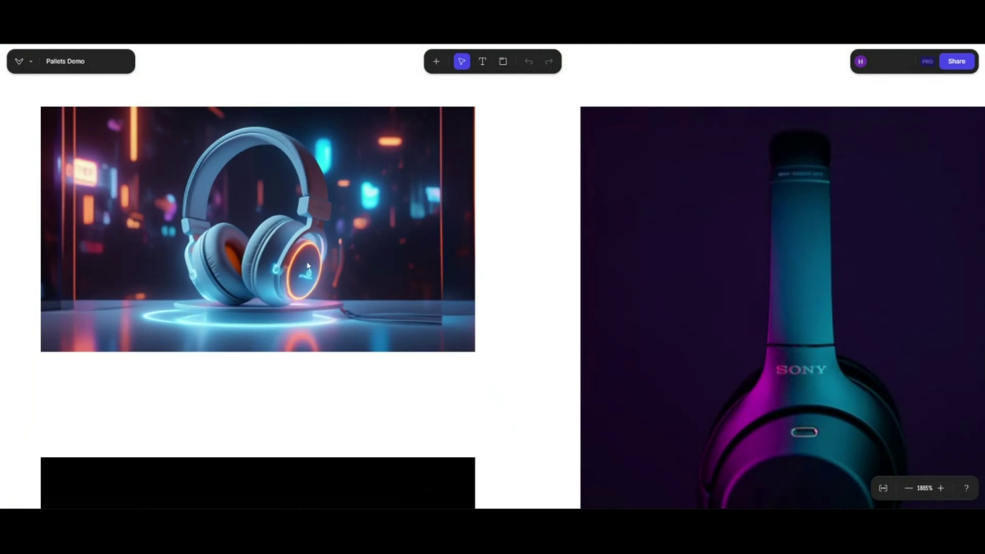
pyautogui.scroll(-8, 255, 292)
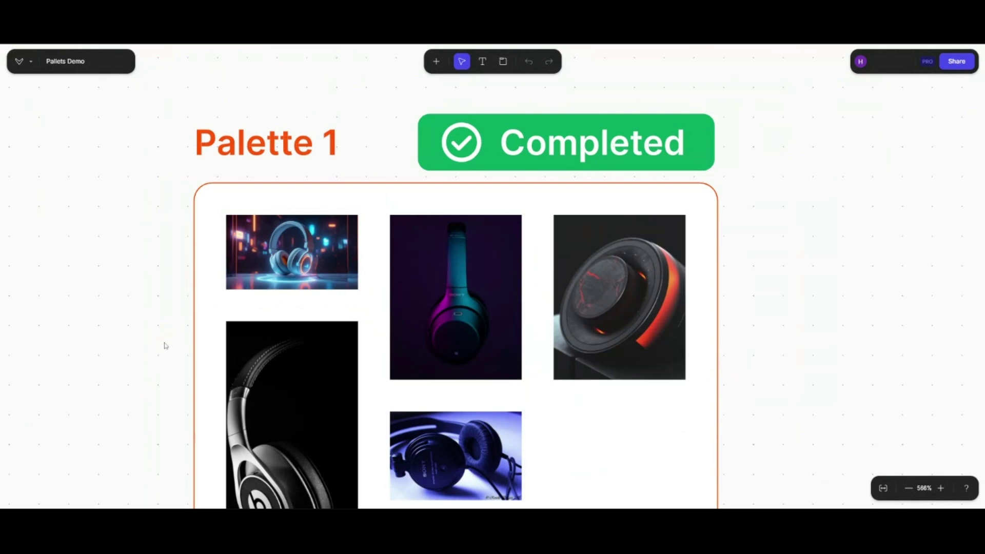
# Step: Compare Palette 1's upper and lower render rows side by side across the 100%, 80%, 60% and 40% columns
pyautogui.scroll(-2, 165, 345)
pyautogui.moveTo(525, 385); pyautogui.dragTo(306, 310)
pyautogui.scroll(-2, 313, 313)
pyautogui.moveTo(874, 447); pyautogui.dragTo(403, 416)
pyautogui.hscroll(10, 403, 416)
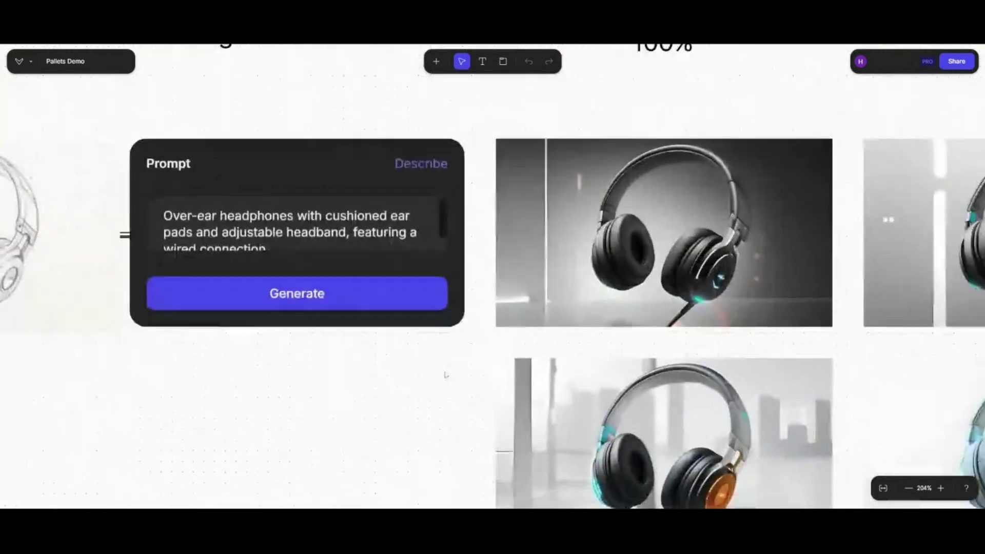
pyautogui.scroll(-3, 533, 311)
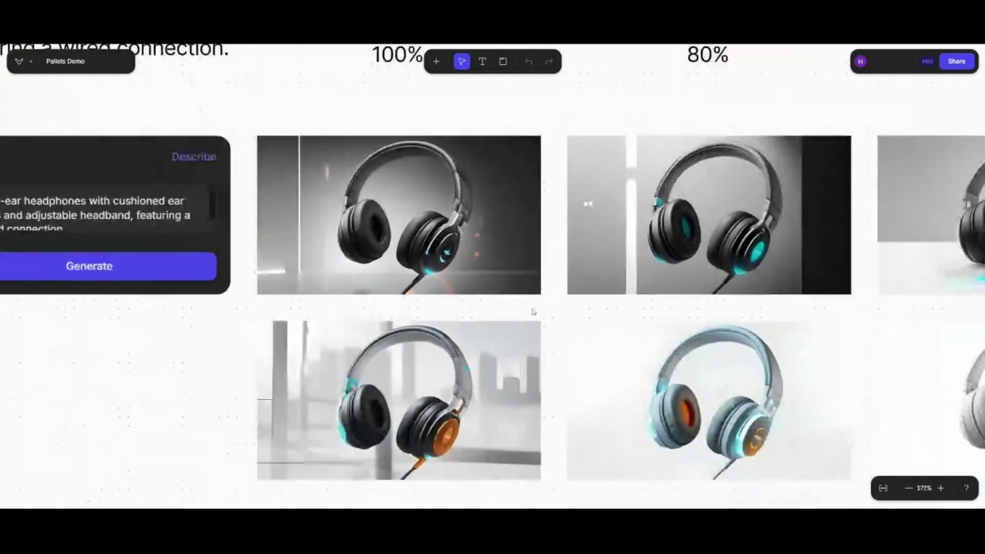
pyautogui.hscroll(5, 508, 300)
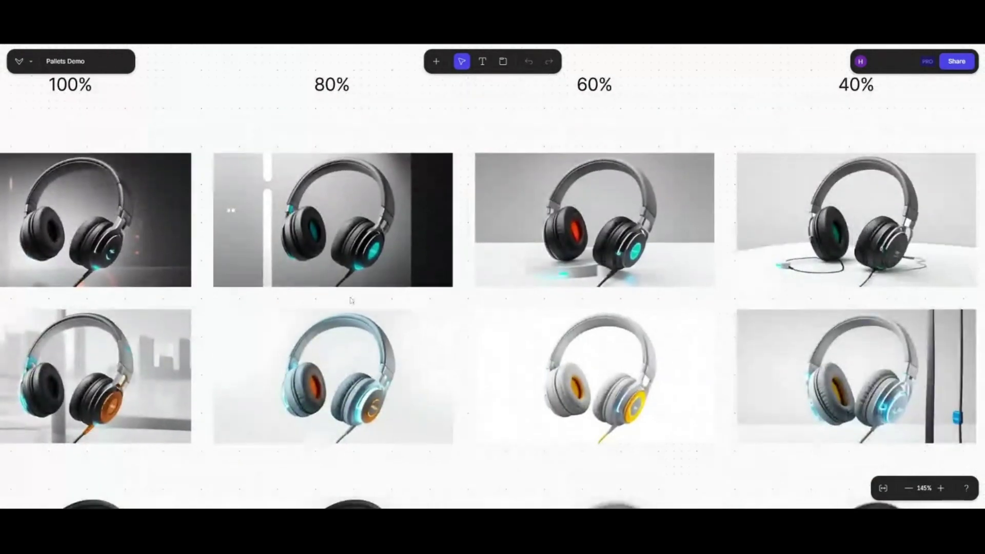
pyautogui.hscroll(5, 551, 294)
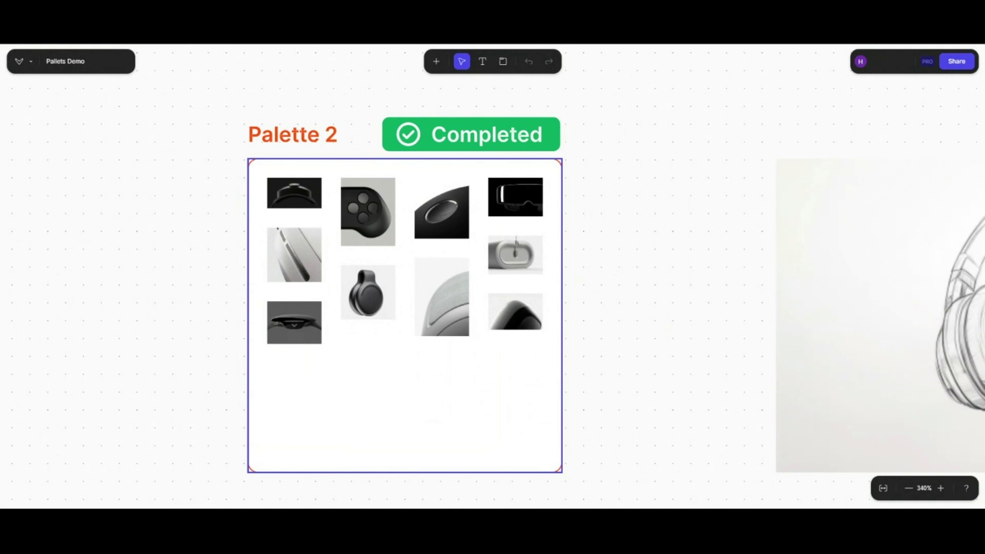
# Step: Examine the black, white and gray product reference images in Palette 2 up close
pyautogui.scroll(4, 558, 256)
pyautogui.moveTo(680, 252); pyautogui.dragTo(746, 299)
pyautogui.scroll(3, 303, 253)
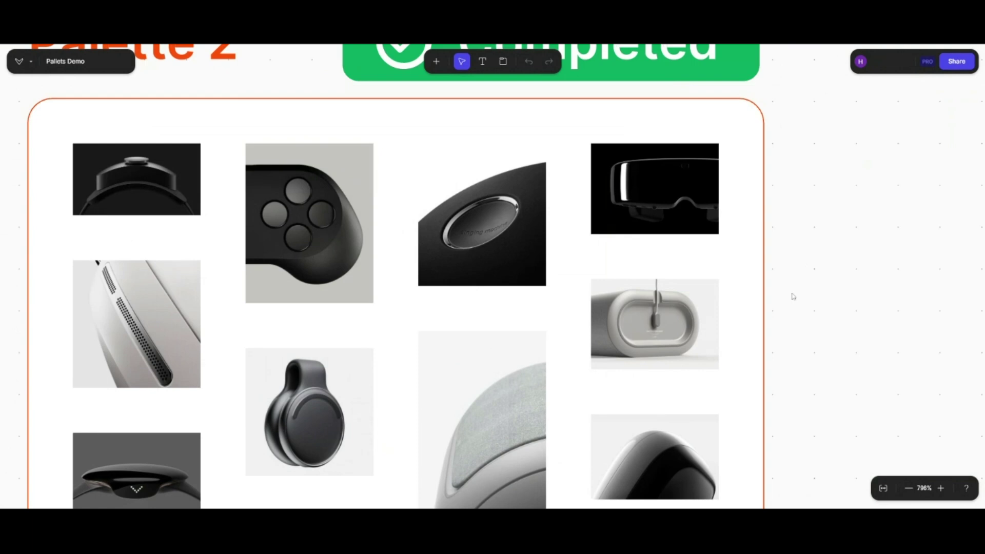
pyautogui.scroll(-1, 793, 280)
pyautogui.hscroll(1, 793, 279)
pyautogui.scroll(-2, 458, 290)
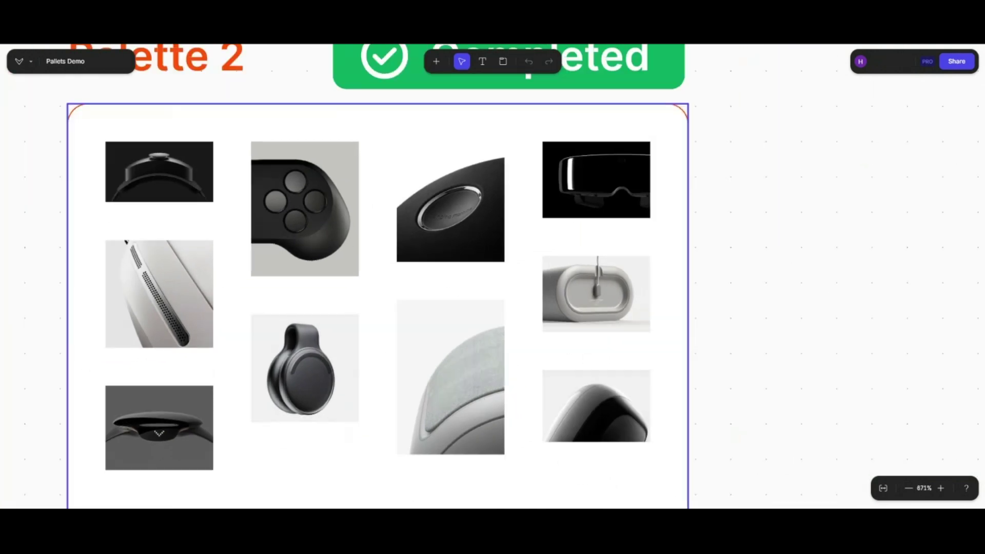
pyautogui.scroll(-6, 815, 359)
pyautogui.moveTo(828, 372); pyautogui.dragTo(554, 276)
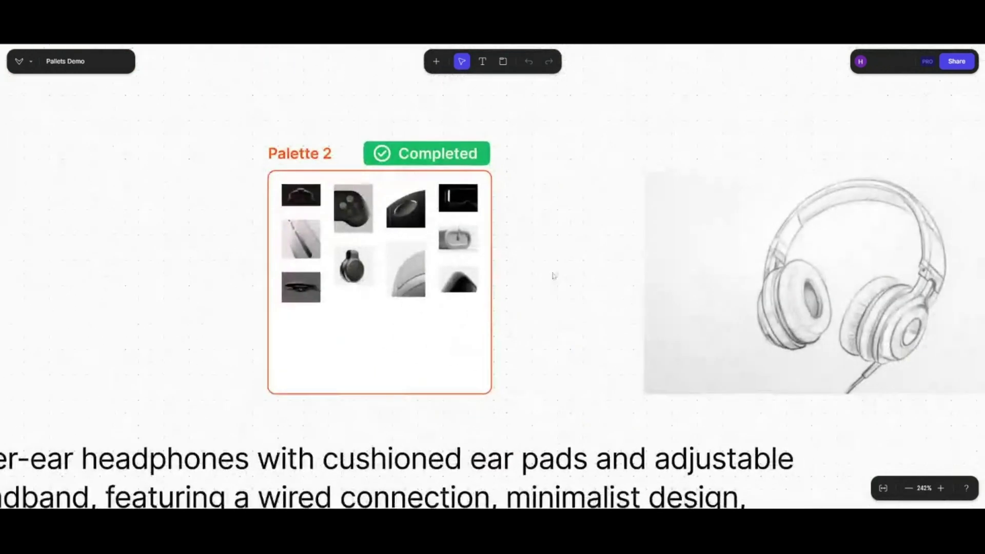
# Step: Read the description under Palette 2 and view it alongside the row's sketch and prompt node
pyautogui.scroll(-5, 554, 276)
pyautogui.hscroll(2, 590, 333)
pyautogui.scroll(1, 590, 333)
pyautogui.hscroll(3, 636, 401)
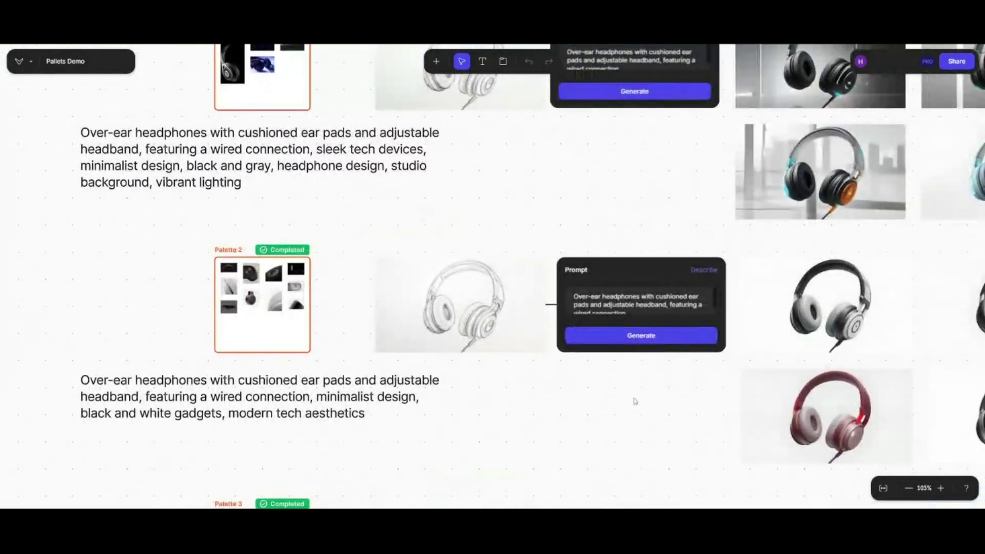
pyautogui.hscroll(1, 635, 402)
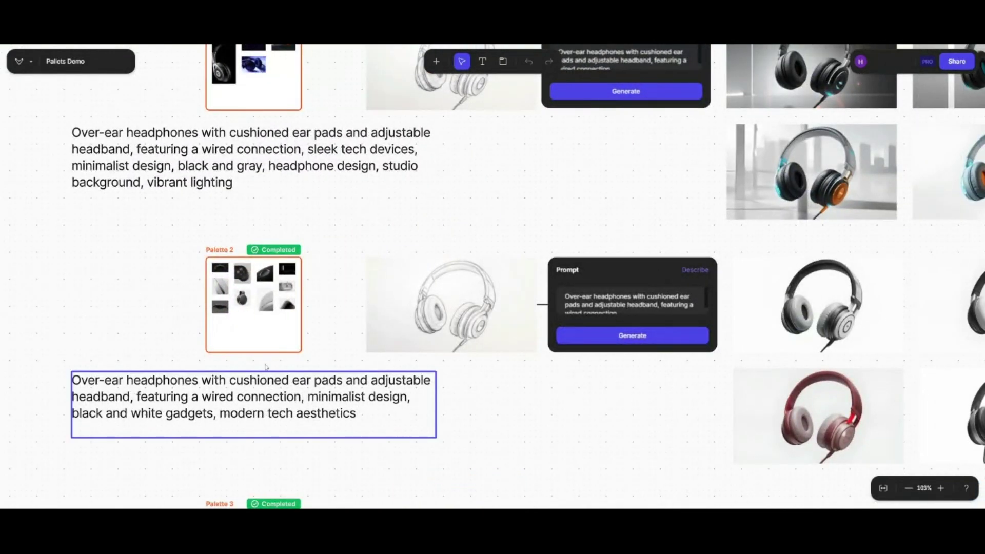
pyautogui.scroll(-1, 228, 327)
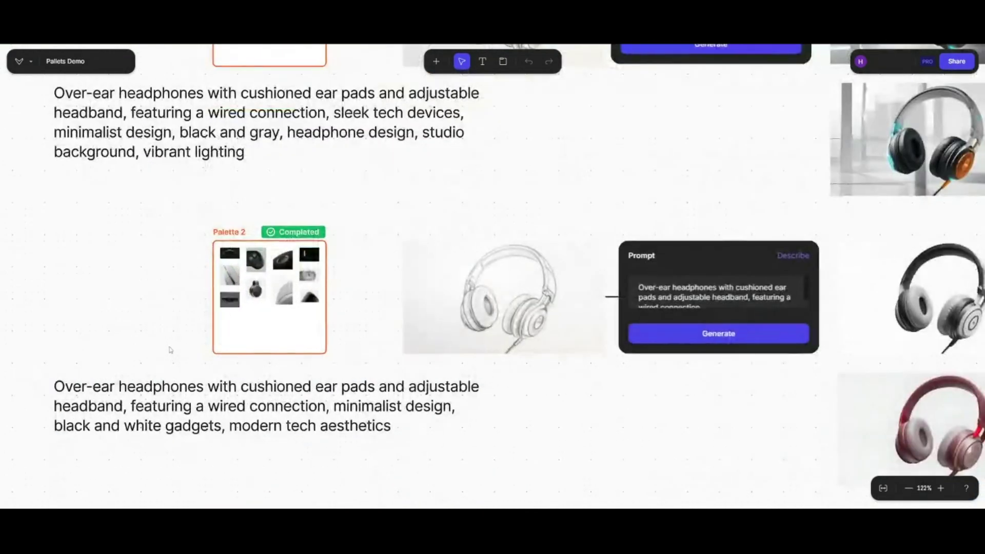
pyautogui.scroll(2, 236, 308)
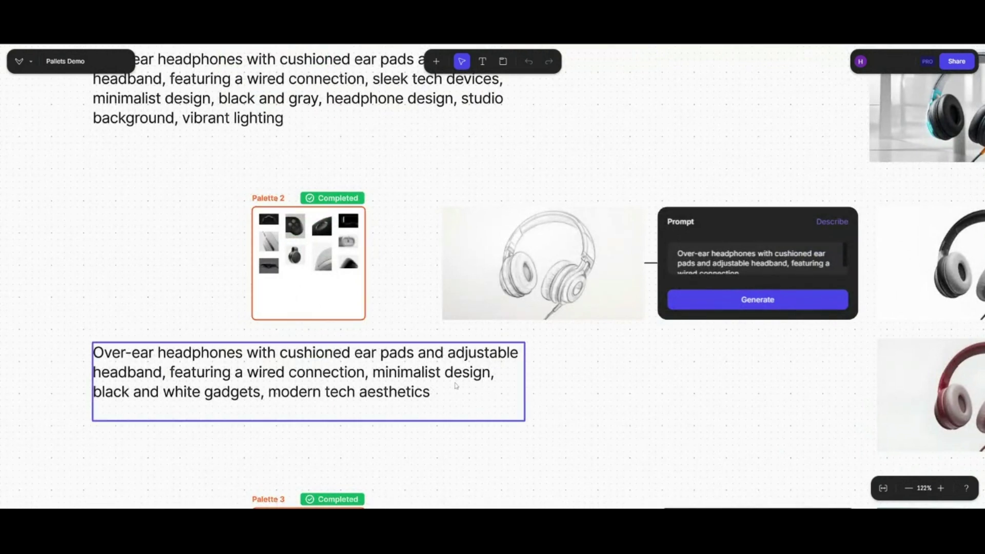
# Step: Compare Palette 2's upper-row renders in the 100% and 80% columns up close
pyautogui.moveTo(802, 389); pyautogui.dragTo(390, 386)
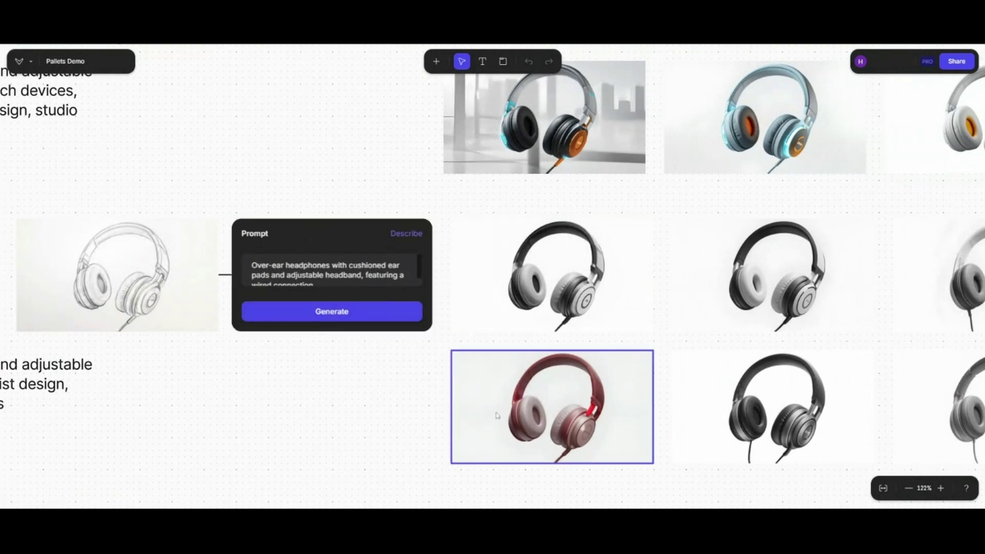
pyautogui.scroll(5, 673, 353)
pyautogui.scroll(1, 674, 353)
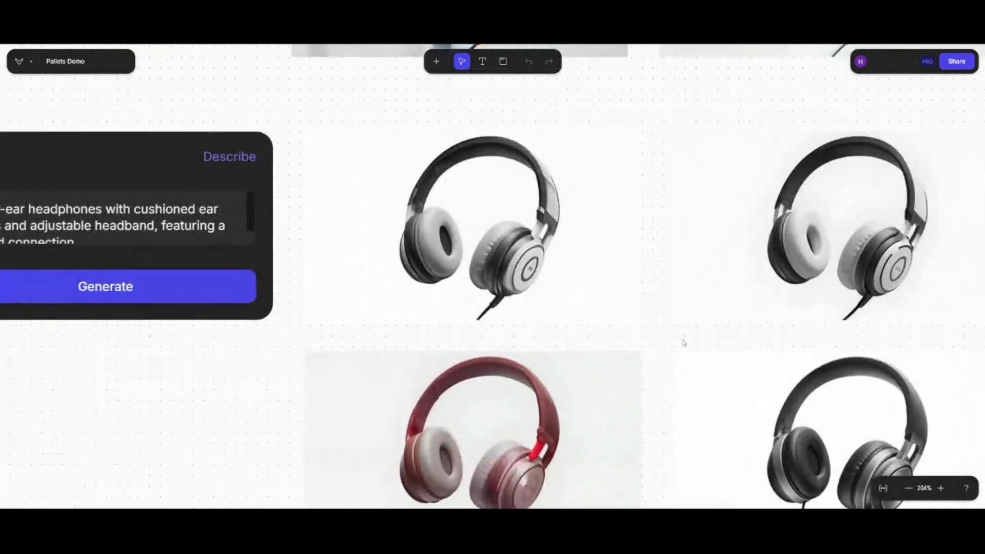
pyautogui.moveTo(686, 334); pyautogui.dragTo(523, 292)
pyautogui.scroll(-1, 552, 305)
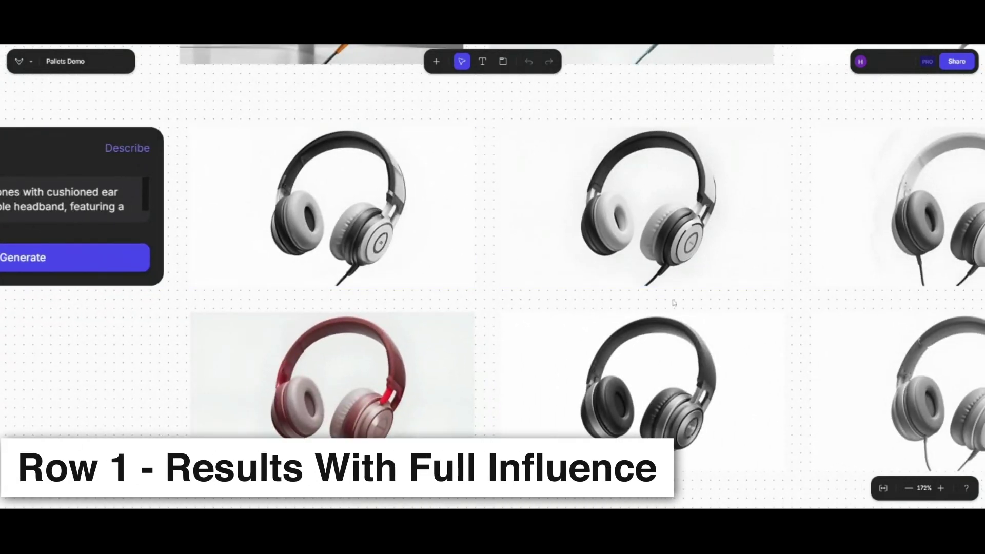
# Step: Examine Palette 2's upper-row renders in the 60% and 40% columns at close range
pyautogui.hscroll(5, 585, 303)
pyautogui.hscroll(6, 569, 311)
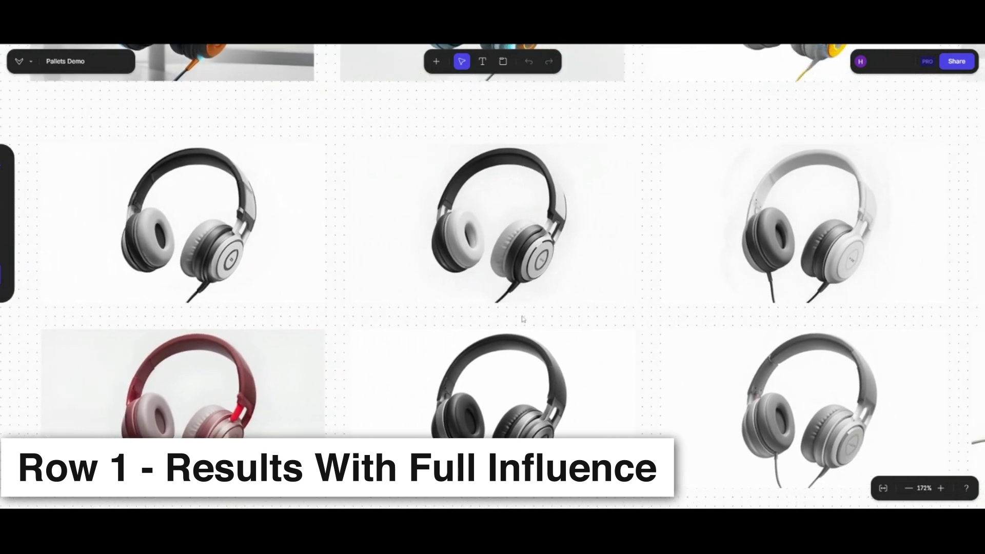
pyautogui.hscroll(1, 557, 322)
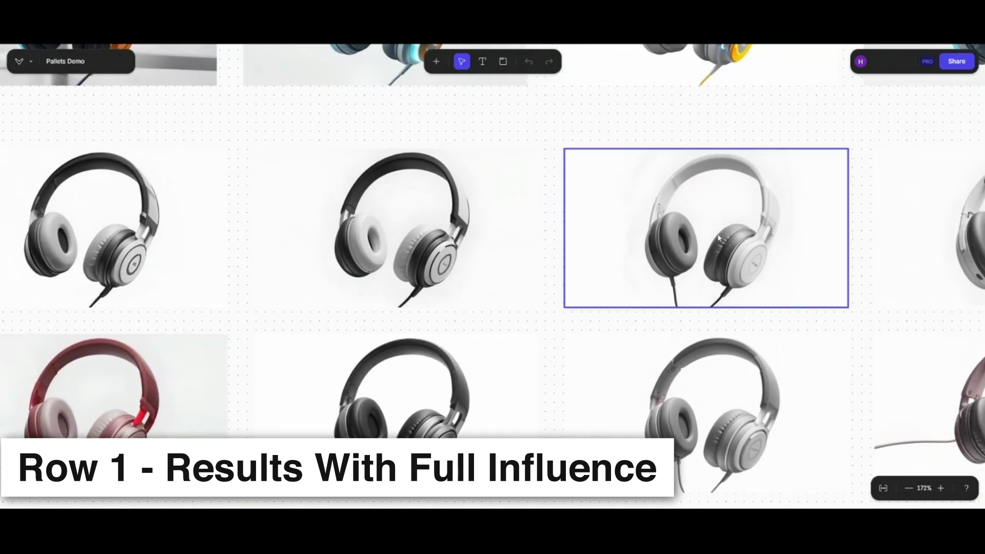
pyautogui.scroll(2, 780, 263)
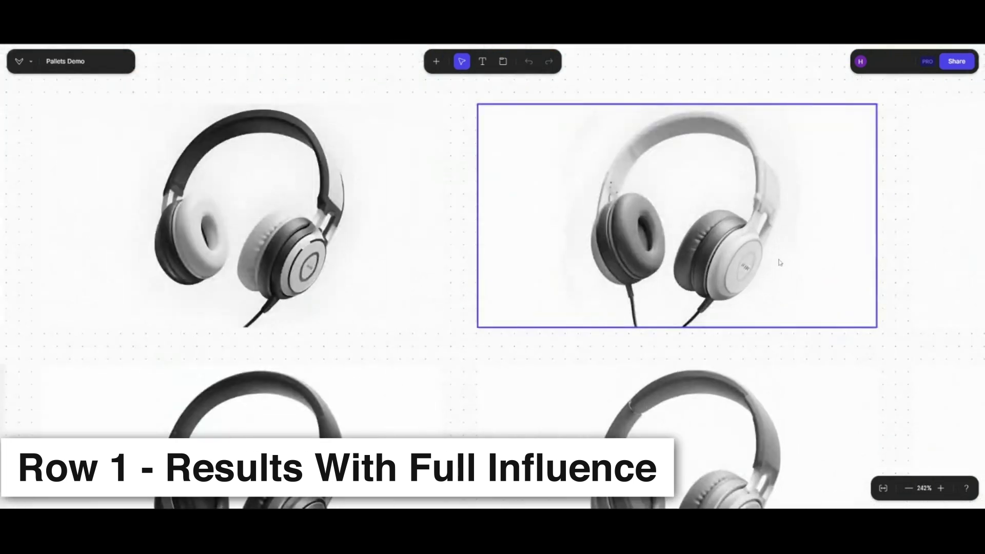
pyautogui.scroll(-1, 780, 263)
pyautogui.moveTo(768, 332); pyautogui.dragTo(322, 334)
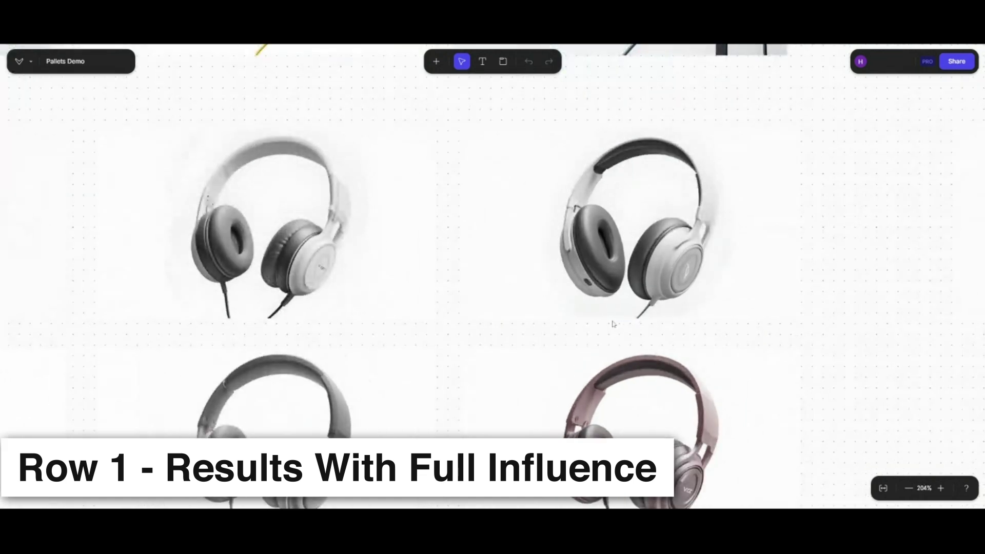
# Step: Compare Palette 2's upper-row renders in the 60% and 40% columns with the Palette 1 renders above them
pyautogui.scroll(-5, 288, 226)
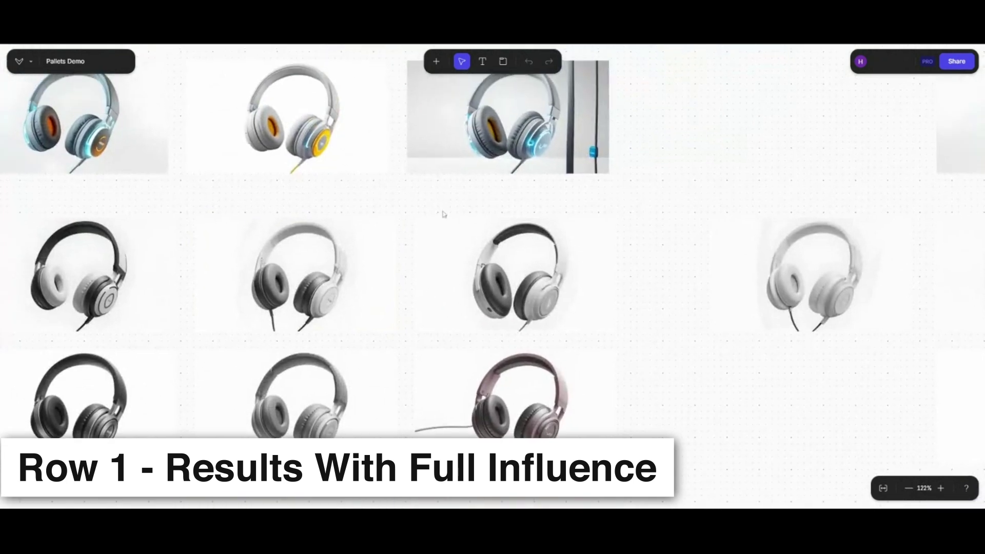
pyautogui.scroll(8, 353, 183)
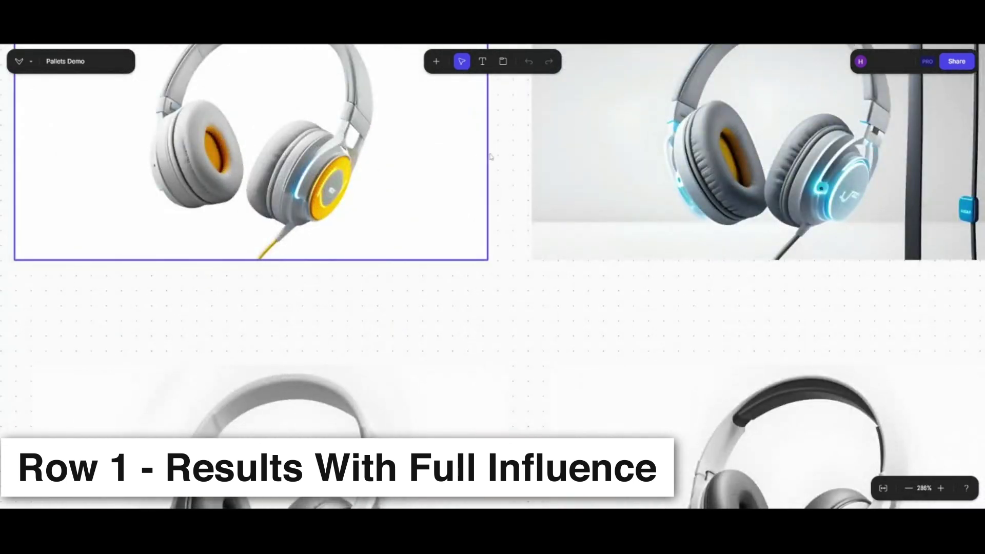
pyautogui.scroll(-5, 550, 285)
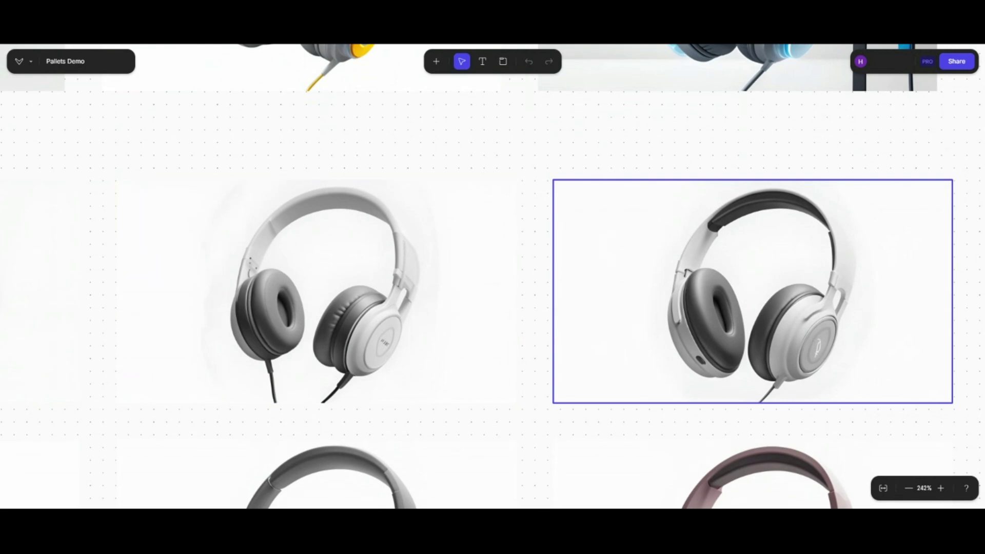
pyautogui.scroll(-1, 569, 404)
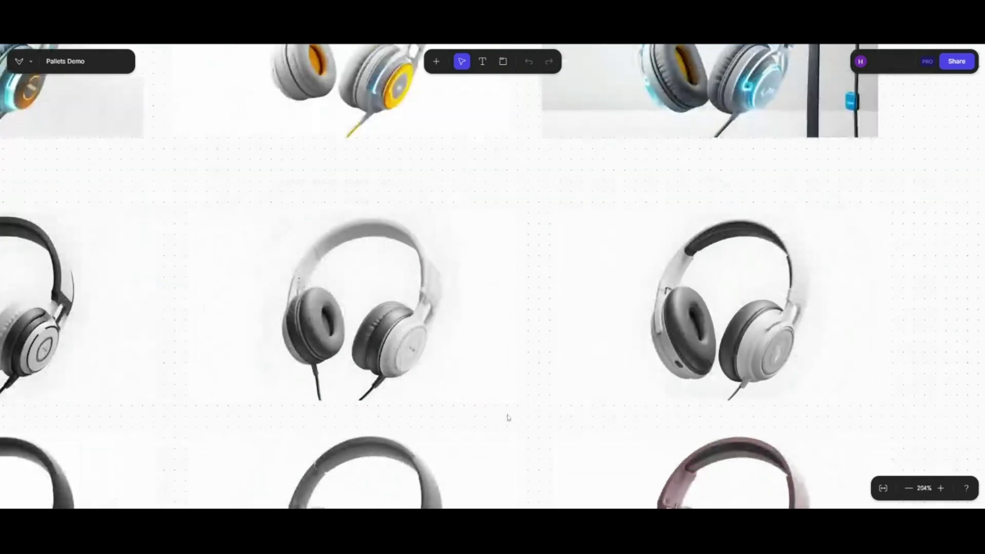
# Step: Examine Palette 2's lower-row renders in the 100% and 80% columns, including the red headphones
pyautogui.moveTo(514, 416); pyautogui.dragTo(740, 266)
pyautogui.moveTo(283, 273); pyautogui.dragTo(642, 250)
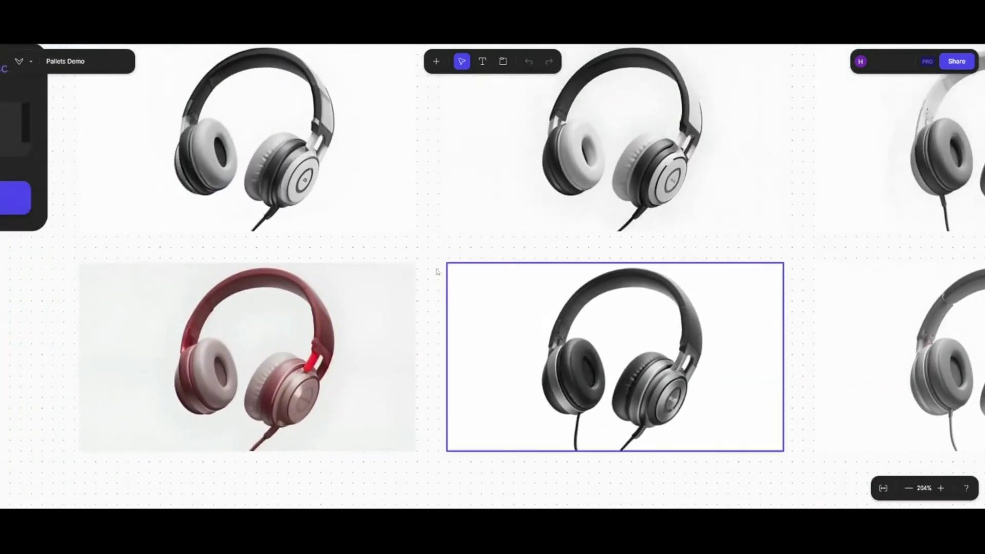
pyautogui.scroll(2, 328, 259)
pyautogui.rightClick(340, 239)
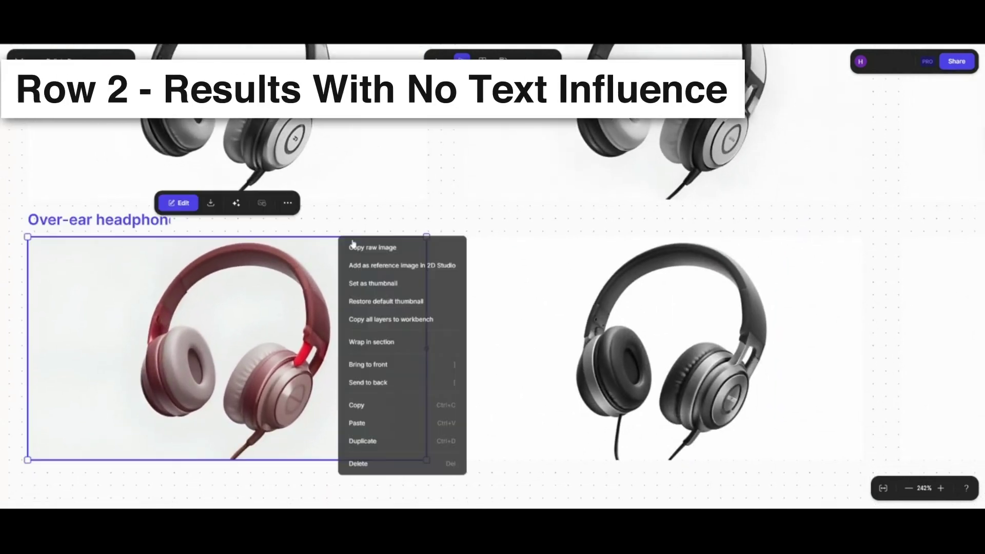
pyautogui.click(483, 221)
pyautogui.scroll(-1, 483, 221)
pyautogui.moveTo(483, 220); pyautogui.dragTo(465, 220)
pyautogui.rightClick(464, 219)
pyautogui.click(465, 219)
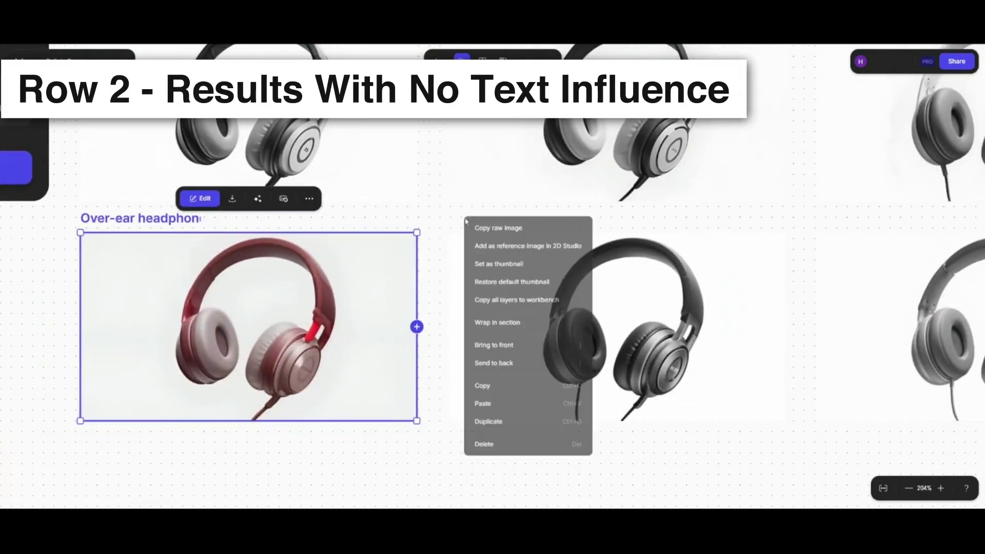
pyautogui.click(422, 475)
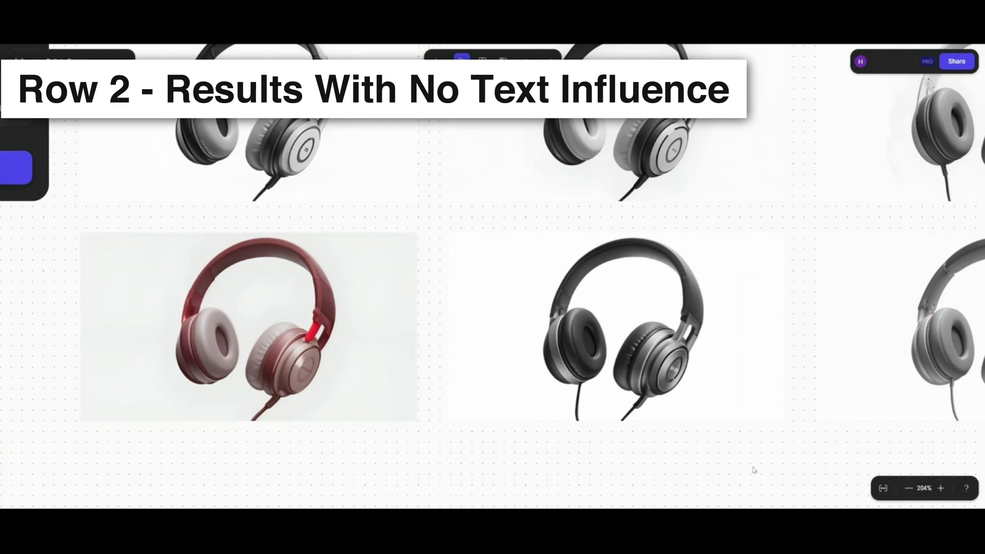
# Step: Compare Palette 2's lower-row renders across the 80%, 60% and 40% columns at close range
pyautogui.hscroll(5, 754, 468)
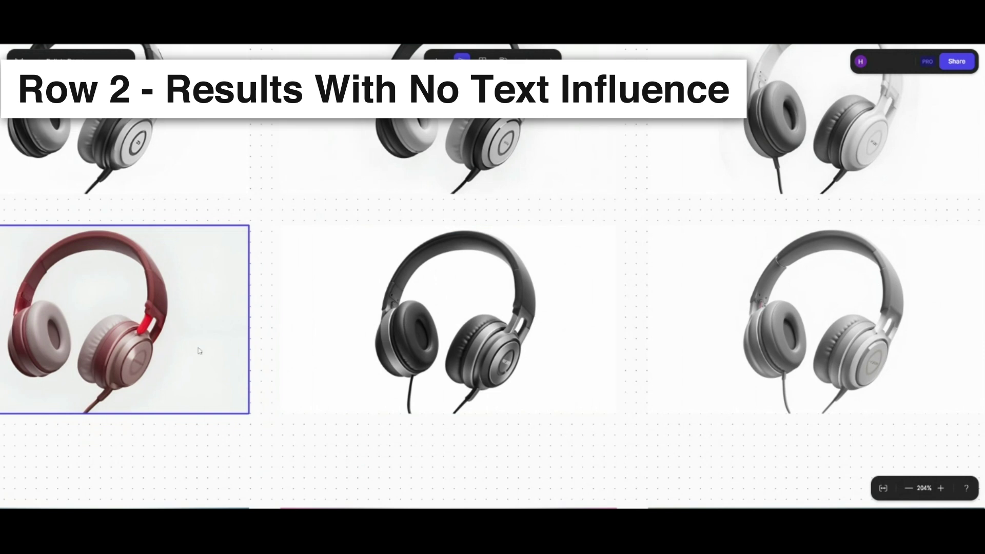
pyautogui.hscroll(2, 591, 457)
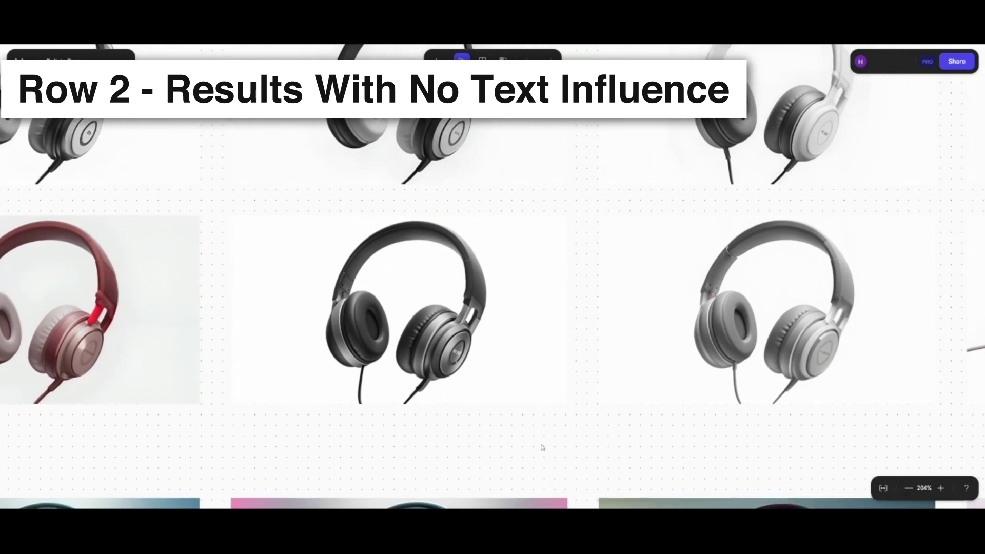
pyautogui.scroll(2, 534, 401)
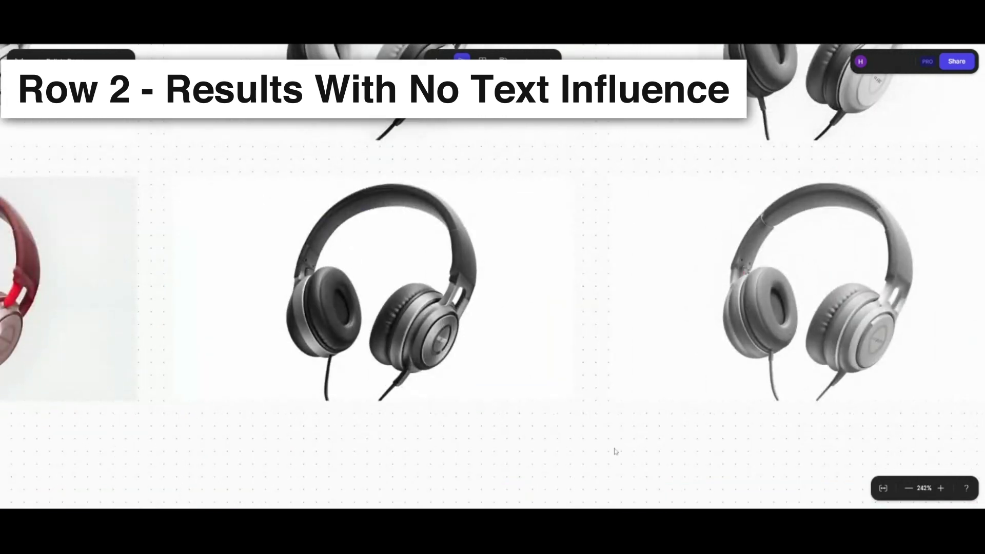
pyautogui.hscroll(5, 616, 452)
pyautogui.scroll(1, 770, 467)
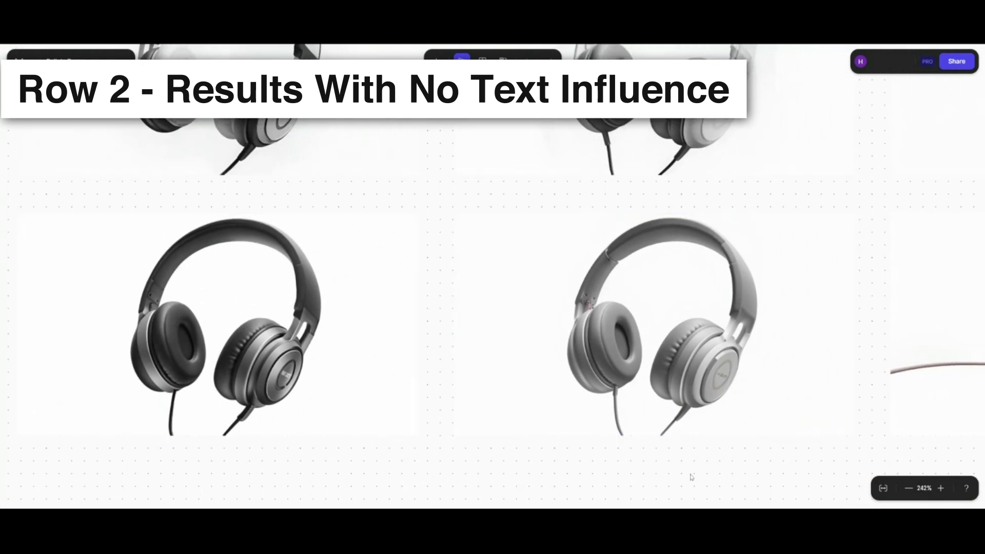
pyautogui.hscroll(10, 689, 473)
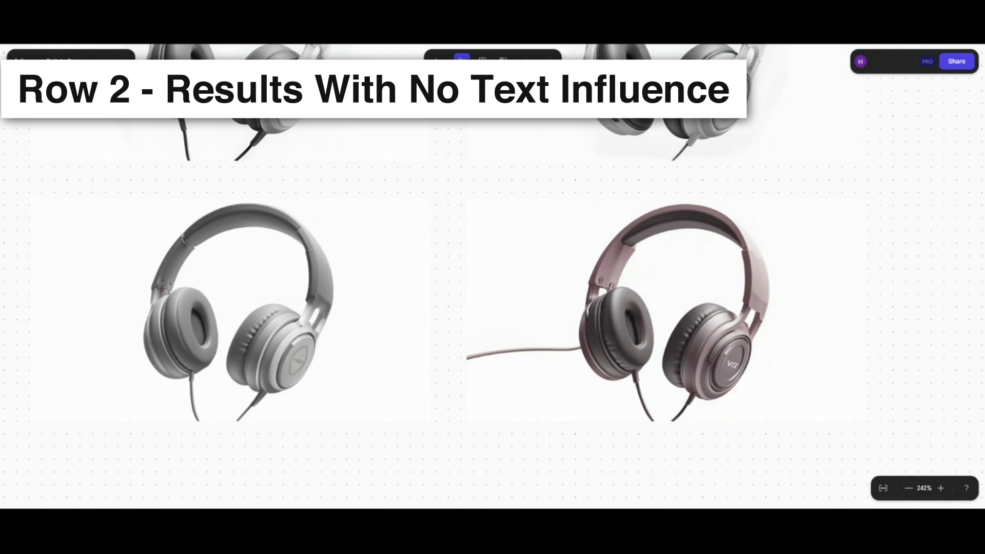
pyautogui.click(667, 359)
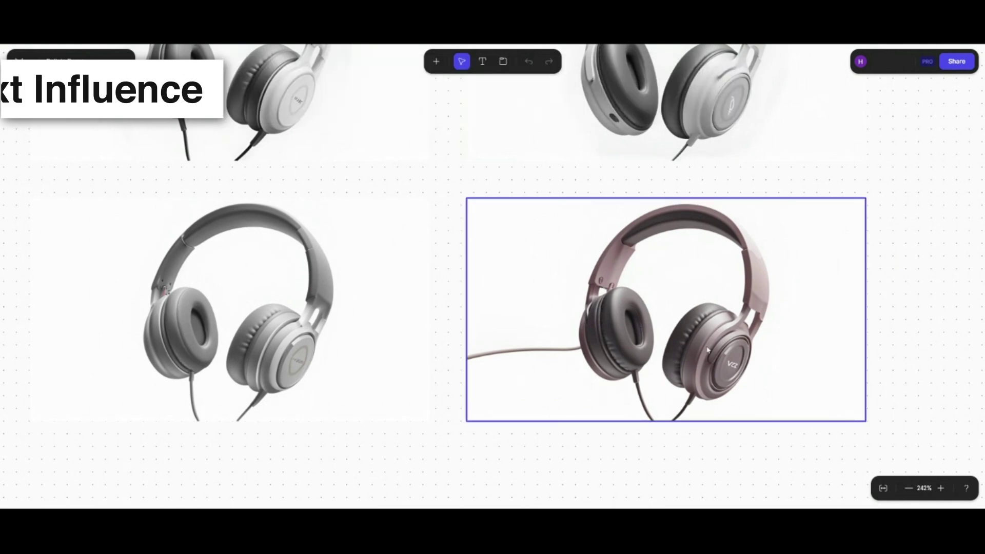
# Step: Examine the colorfully lit headphone reference images in Palette 3 up close
pyautogui.scroll(-3, 544, 405)
pyautogui.scroll(-4, 544, 405)
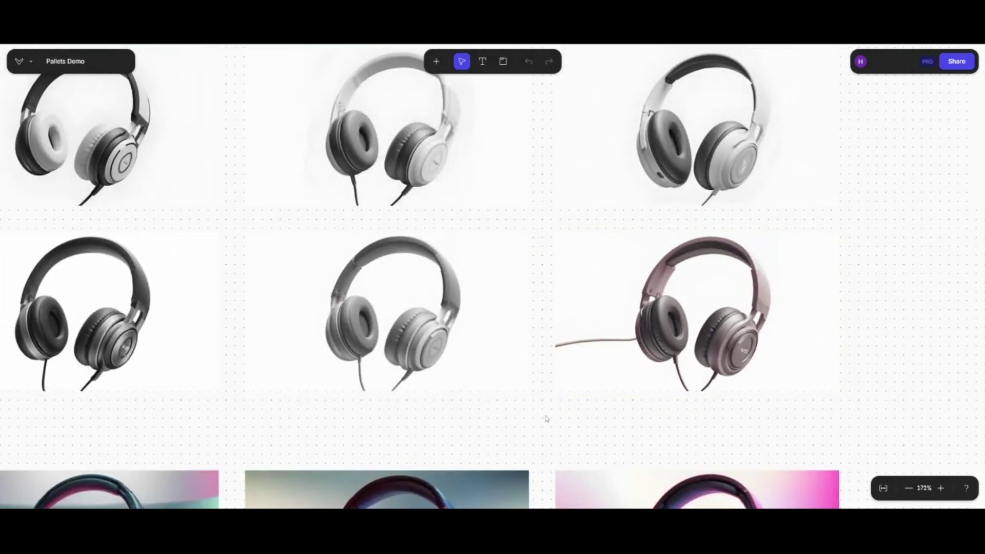
pyautogui.moveTo(210, 414)
pyautogui.mouseDown()
pyautogui.moveTo(708, 332)
pyautogui.moveTo(758, 305)
pyautogui.mouseUp()
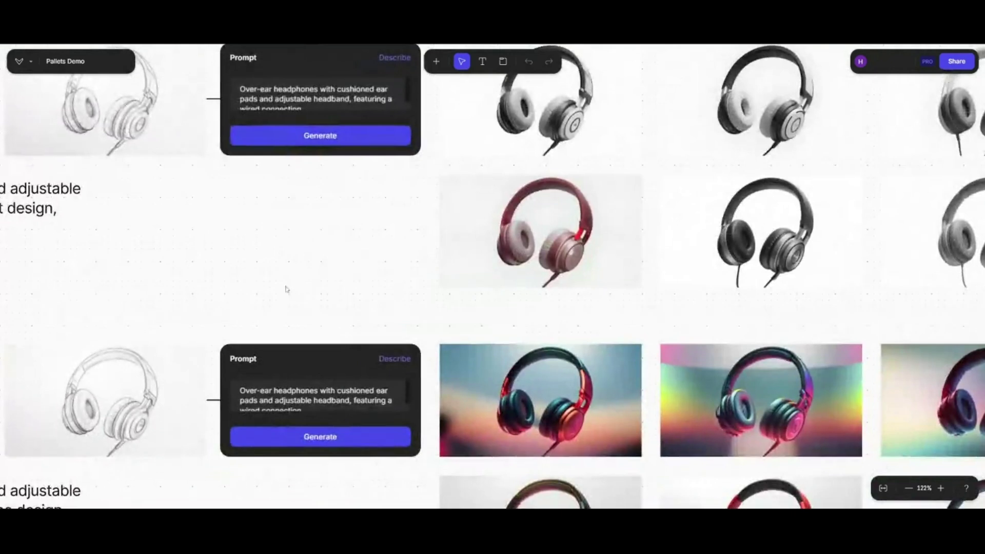
pyautogui.moveTo(208, 297); pyautogui.dragTo(480, 238)
pyautogui.moveTo(481, 238); pyautogui.dragTo(543, 198)
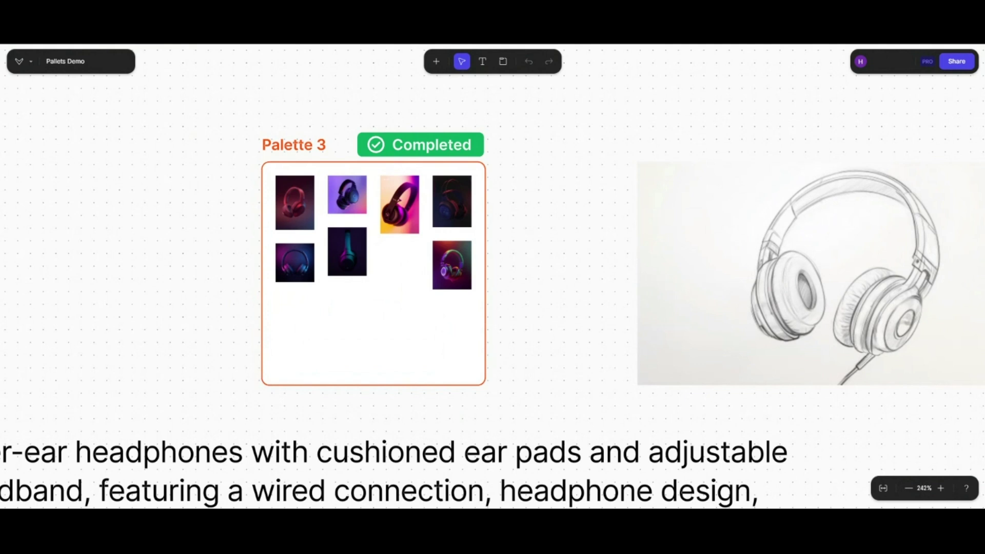
pyautogui.scroll(5, 359, 239)
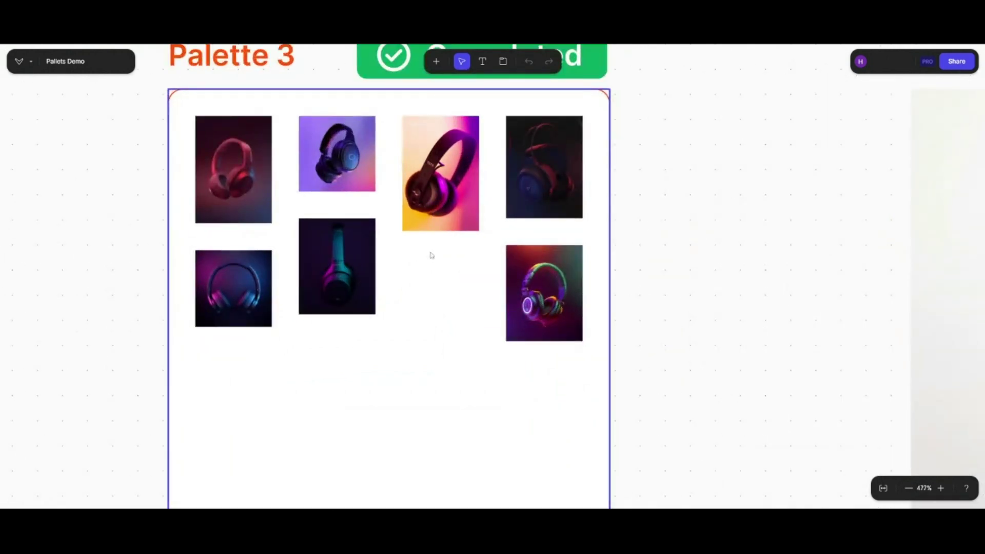
pyautogui.scroll(2, 431, 255)
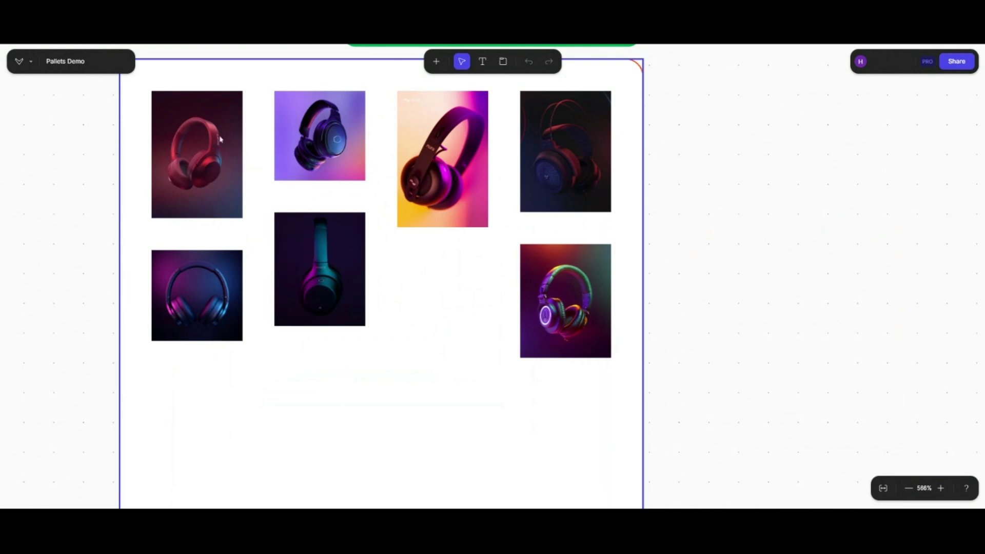
pyautogui.scroll(3, 216, 129)
pyautogui.moveTo(292, 58); pyautogui.dragTo(252, 103)
pyautogui.rightClick(252, 102)
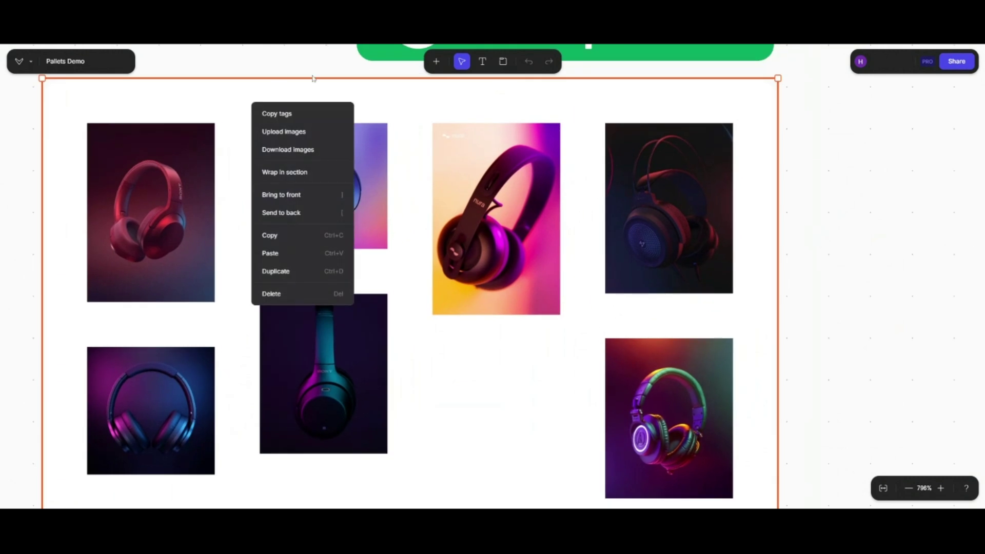
pyautogui.click(513, 96)
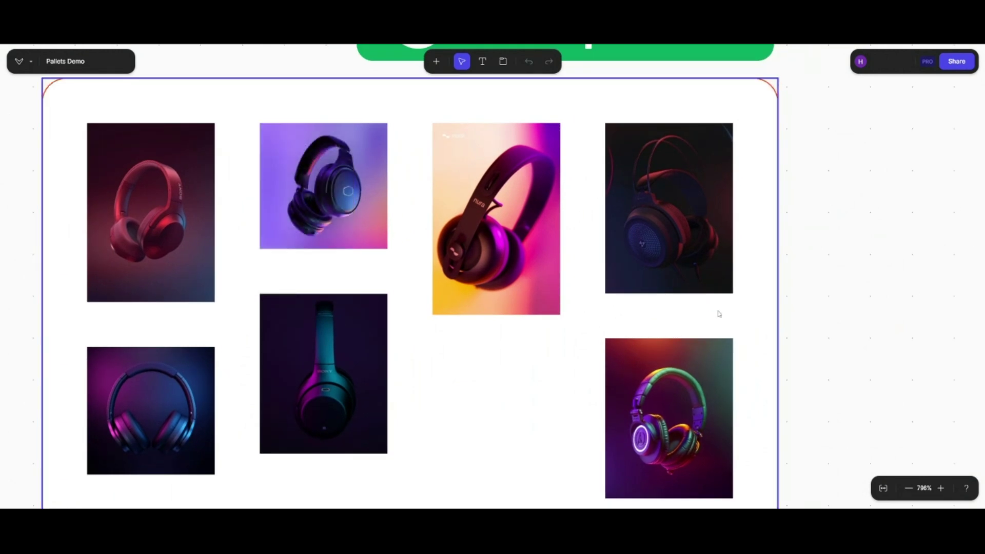
pyautogui.scroll(-5, 609, 237)
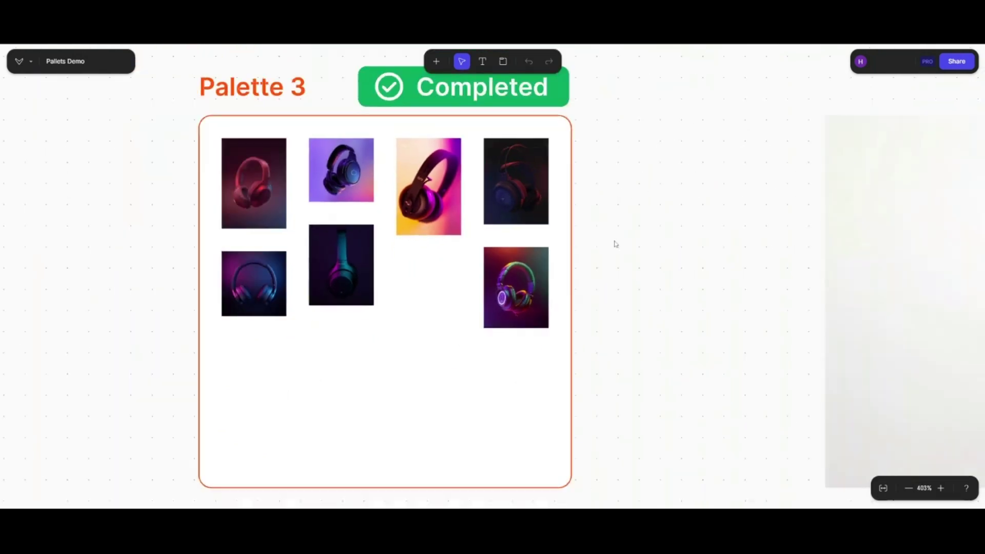
pyautogui.scroll(-2, 524, 299)
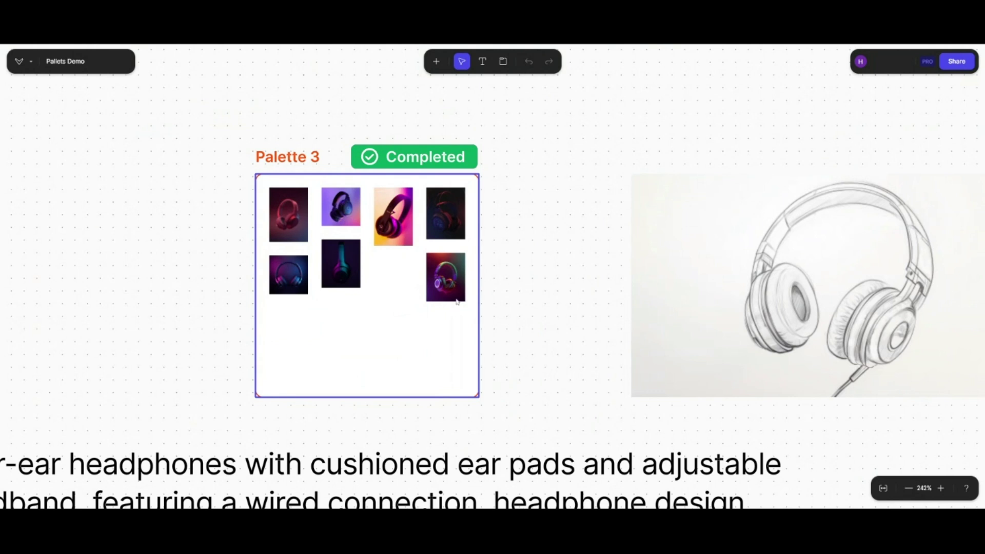
# Step: Read the description under Palette 3 and view it alongside the row's sketch, prompt node and renders
pyautogui.scroll(-3, 554, 284)
pyautogui.moveTo(772, 390); pyautogui.dragTo(385, 354)
pyautogui.scroll(-2, 451, 384)
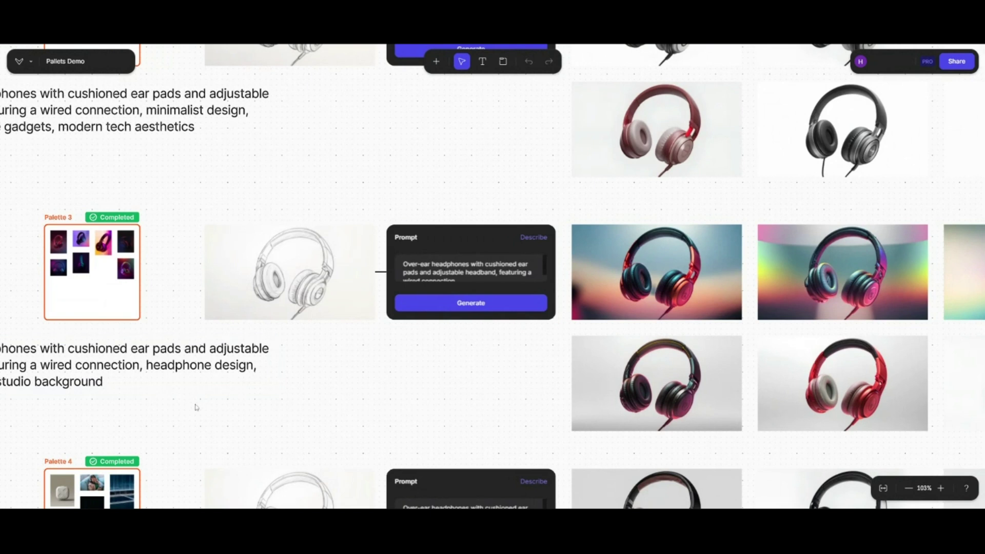
pyautogui.hscroll(-2, 196, 407)
pyautogui.scroll(2, 347, 400)
pyautogui.click(373, 360)
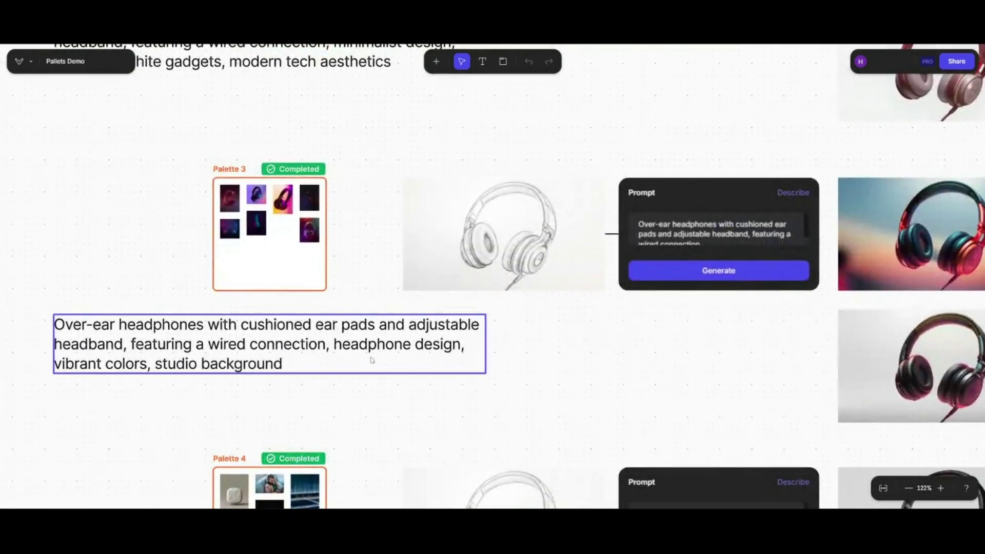
pyautogui.hscroll(5, 765, 356)
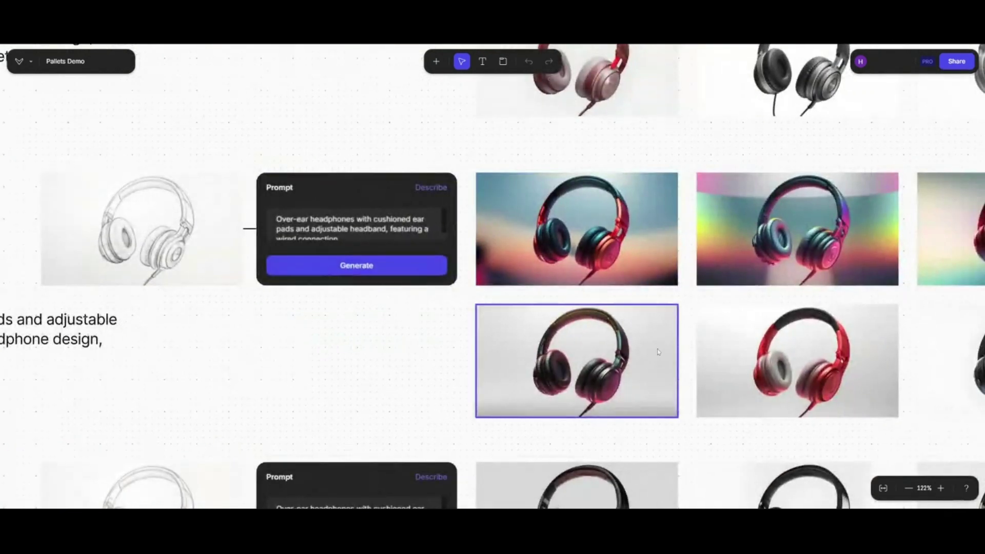
pyautogui.hscroll(4, 438, 336)
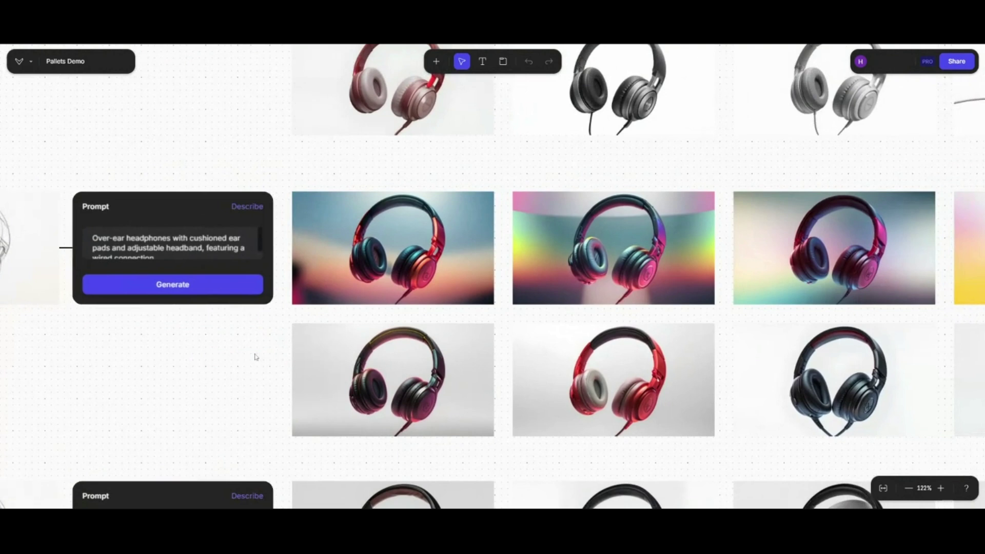
# Step: Examine the lighting and color details of Palette 3's upper-row render in the 100% column
pyautogui.scroll(2, 384, 348)
pyautogui.scroll(2, 384, 348)
pyautogui.hscroll(2, 638, 293)
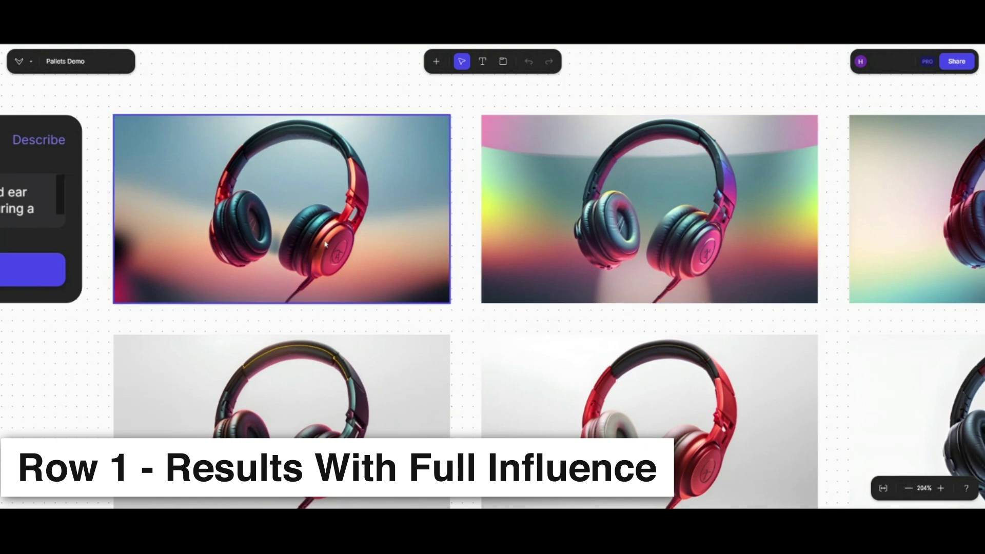
pyautogui.scroll(4, 256, 232)
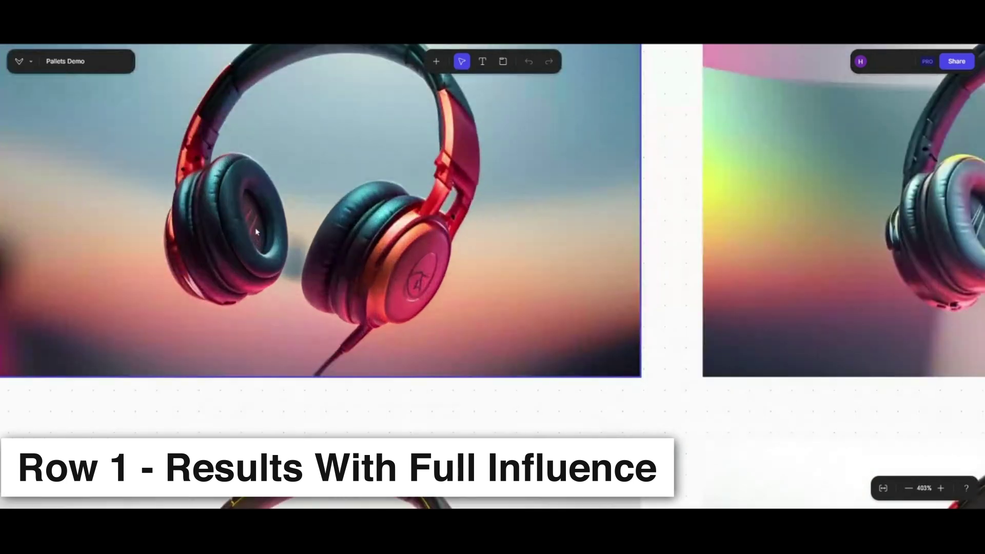
pyautogui.scroll(-3, 398, 251)
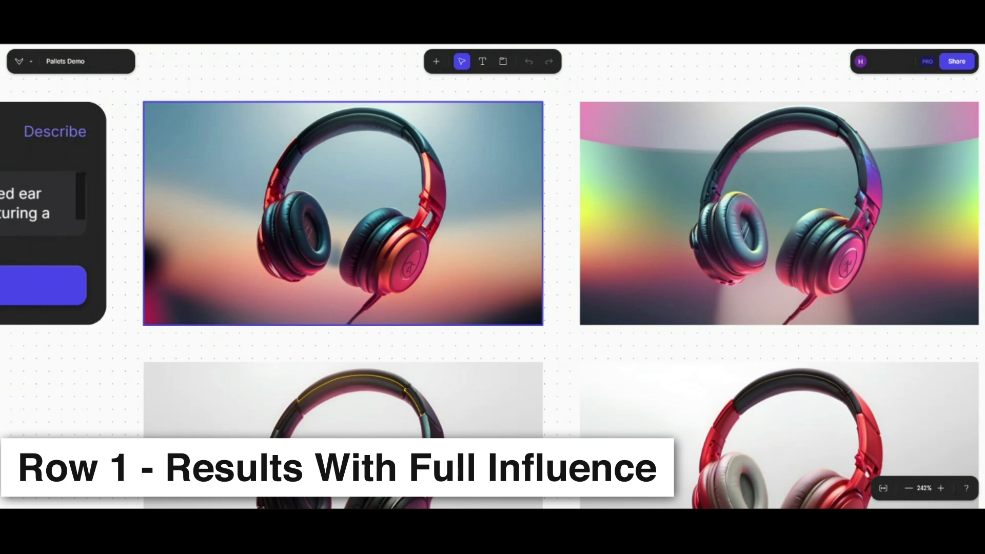
pyautogui.scroll(5, 244, 263)
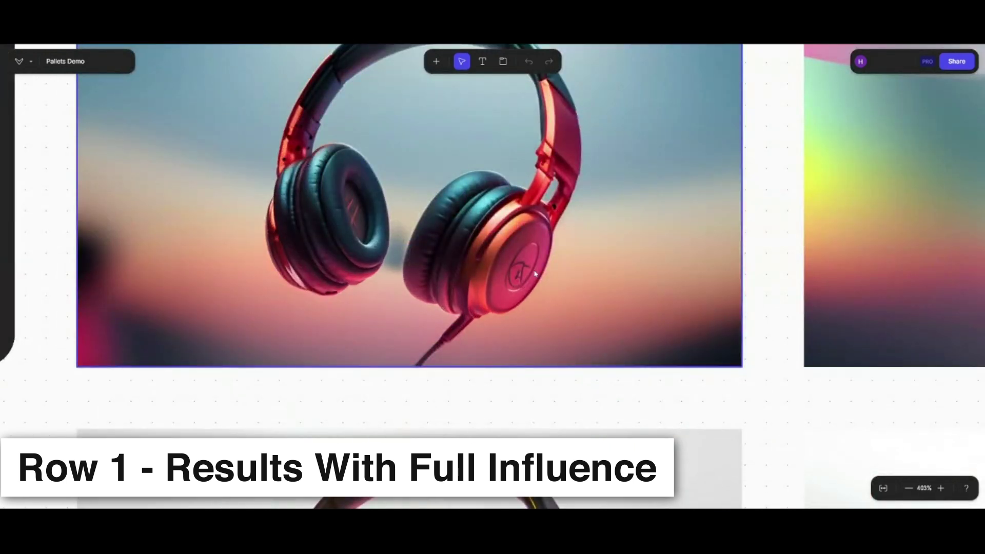
pyautogui.scroll(-2, 543, 274)
pyautogui.scroll(-2, 561, 251)
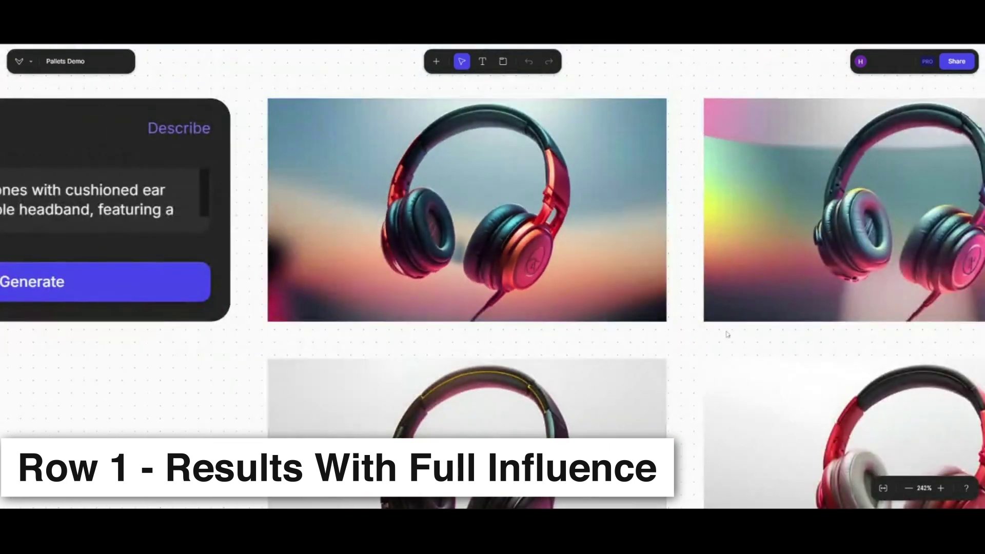
# Step: Compare Palette 3's upper-row renders in the 80% and 60% columns up close
pyautogui.hscroll(5, 590, 308)
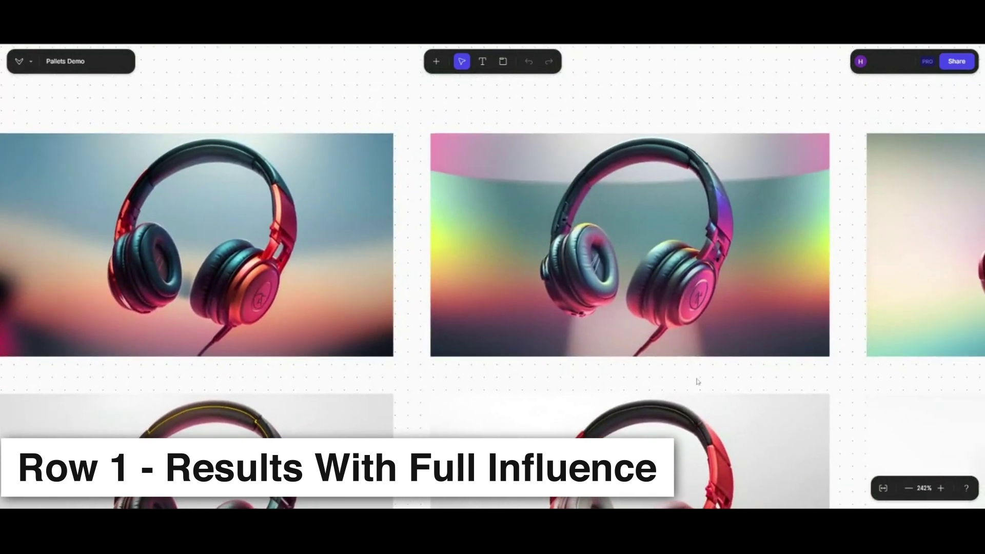
pyautogui.hscroll(3, 667, 339)
pyautogui.scroll(-1, 667, 338)
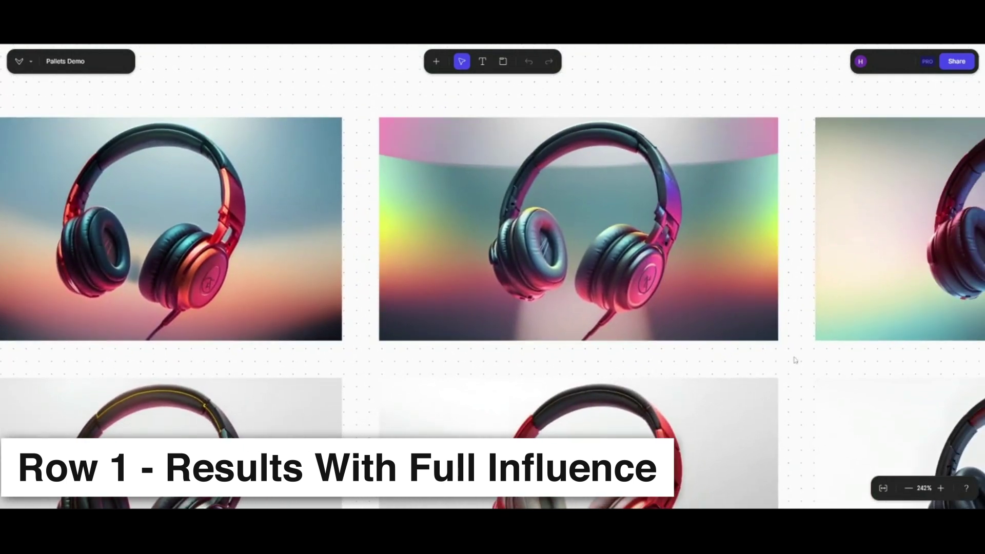
pyautogui.hscroll(6, 816, 366)
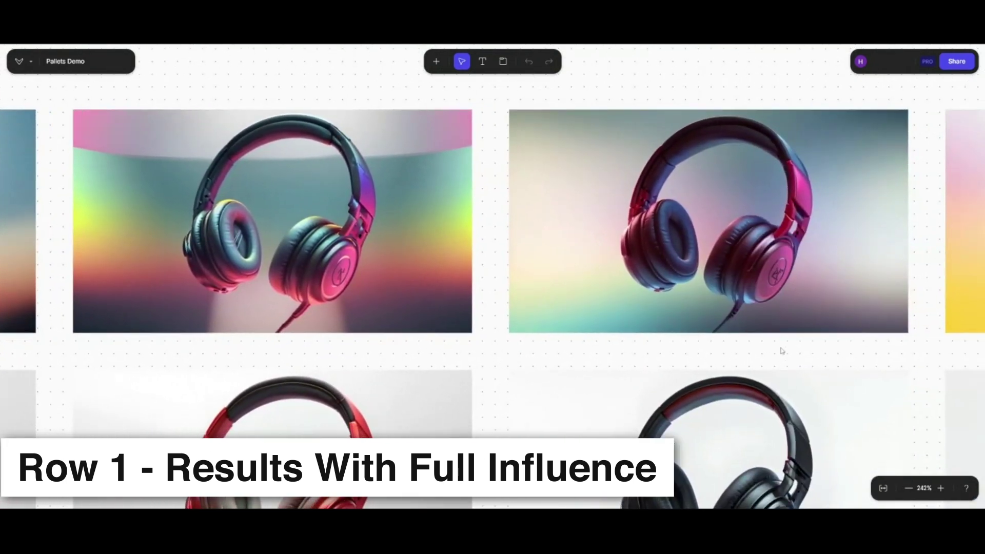
# Step: Examine the lighting and background colors of Palette 3's upper-row render in the last column up close
pyautogui.hscroll(6, 718, 349)
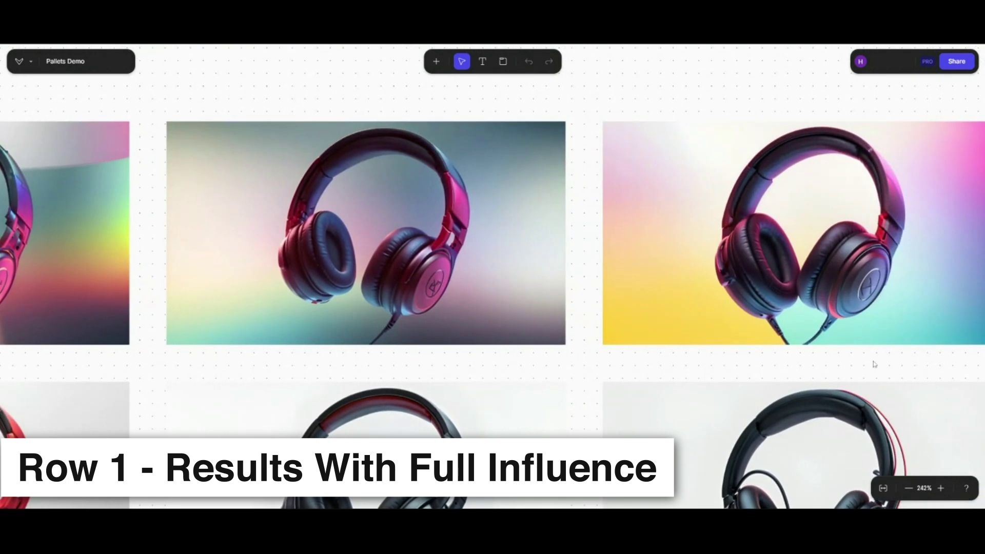
pyautogui.hscroll(3, 872, 363)
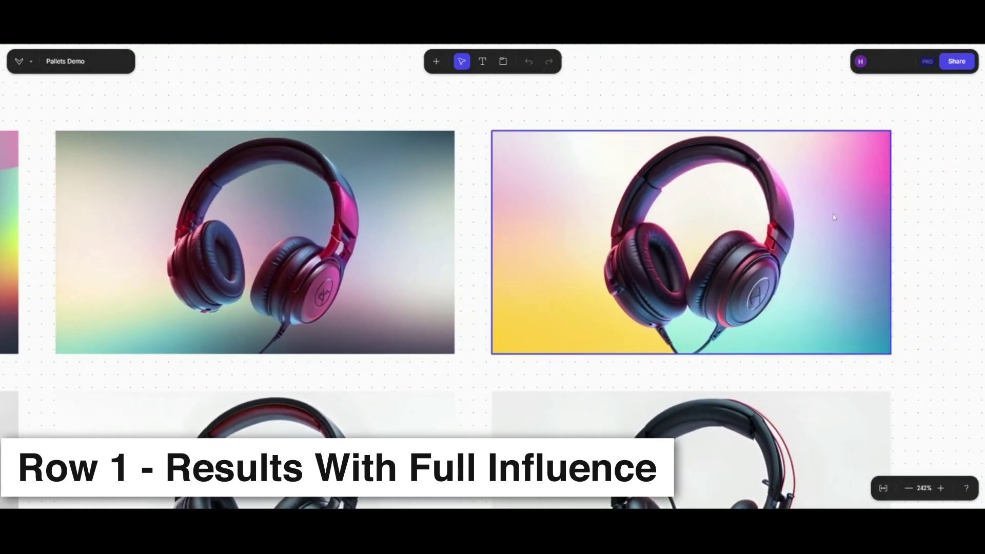
pyautogui.scroll(3, 752, 268)
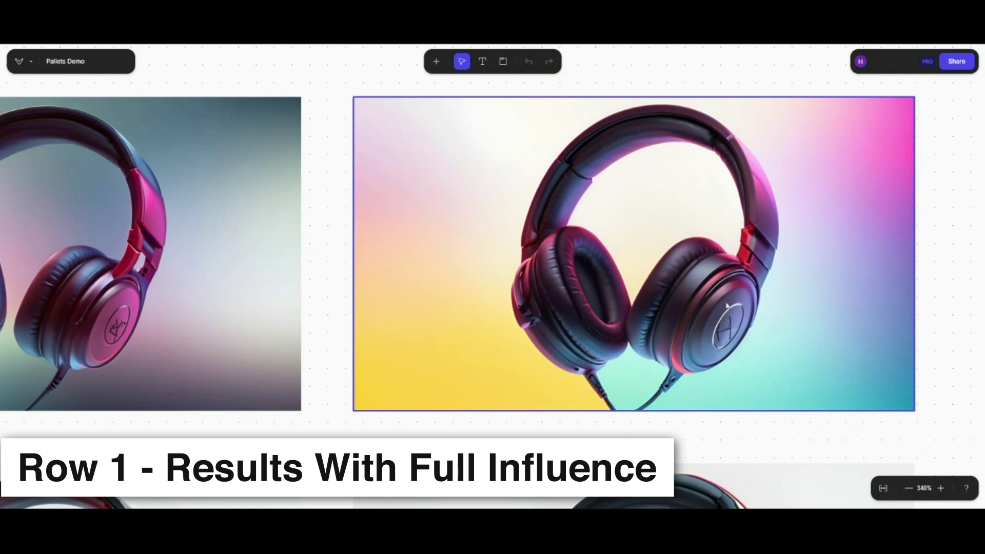
pyautogui.scroll(-2, 726, 306)
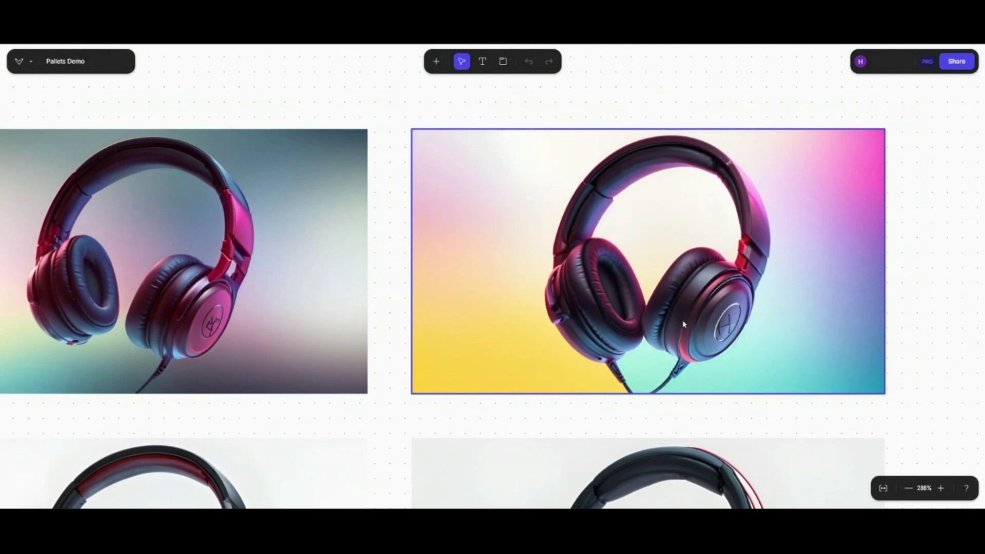
# Step: Examine the headband and color details of Palette 3's lower-row render in the 100% column
pyautogui.scroll(-3, 683, 322)
pyautogui.moveTo(459, 393); pyautogui.dragTo(523, 315)
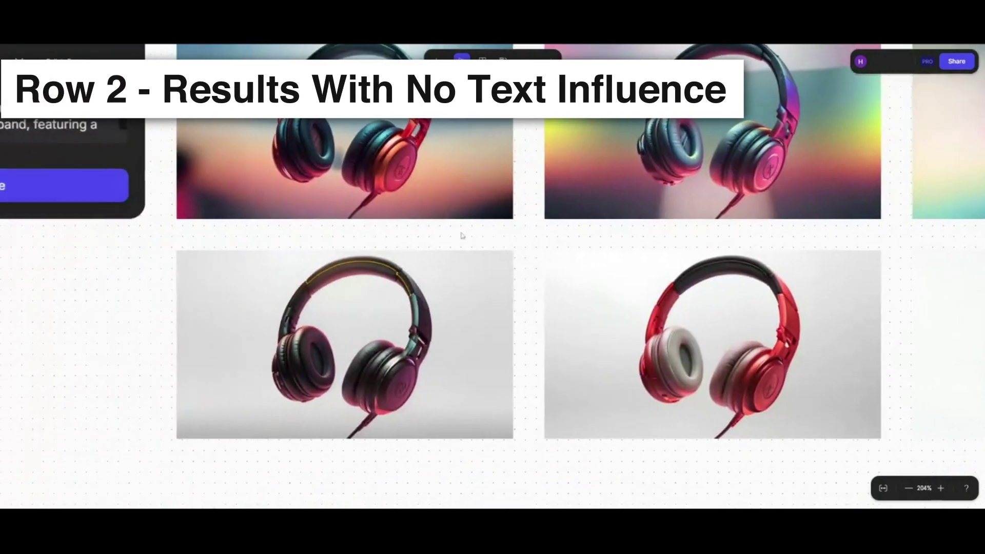
pyautogui.hscroll(2, 462, 239)
pyautogui.scroll(5, 410, 276)
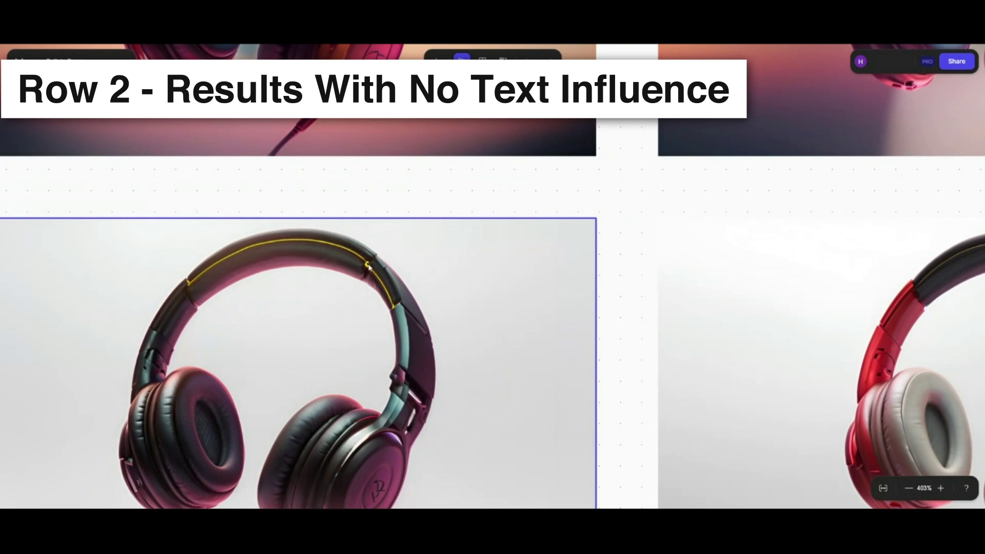
pyautogui.scroll(-2, 363, 262)
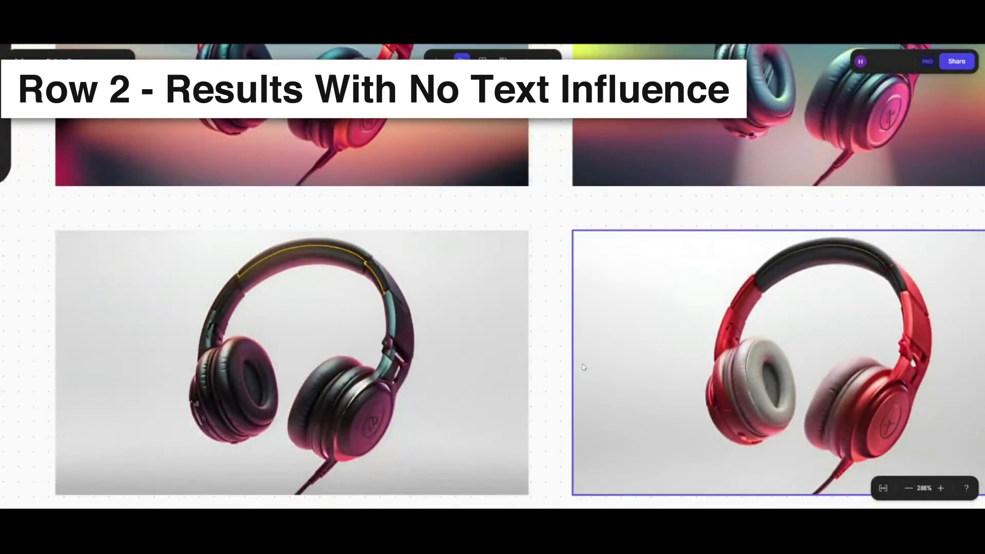
# Step: Inspect the red headphones in Palette 3's lower-row render in the 80% column up close
pyautogui.moveTo(709, 204); pyautogui.dragTo(322, 168)
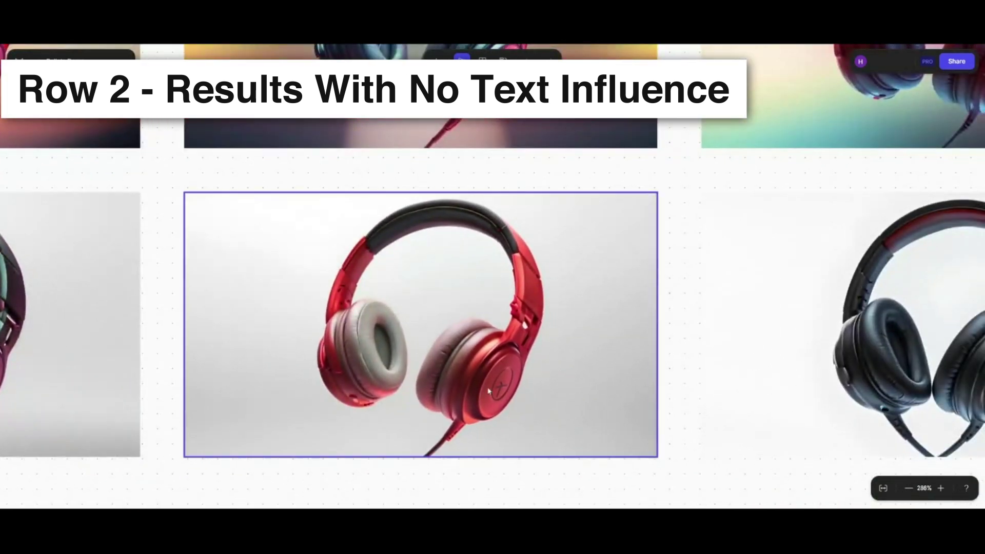
pyautogui.scroll(3, 388, 372)
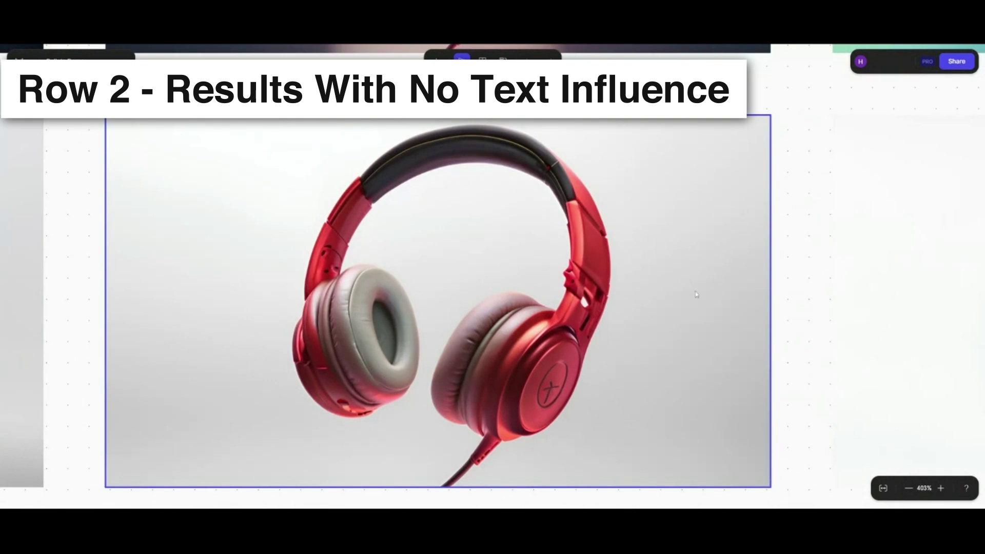
pyautogui.scroll(-5, 696, 294)
# Step: Compare the black headphones in Palette 3's last two lower-row renders
pyautogui.hscroll(10, 763, 209)
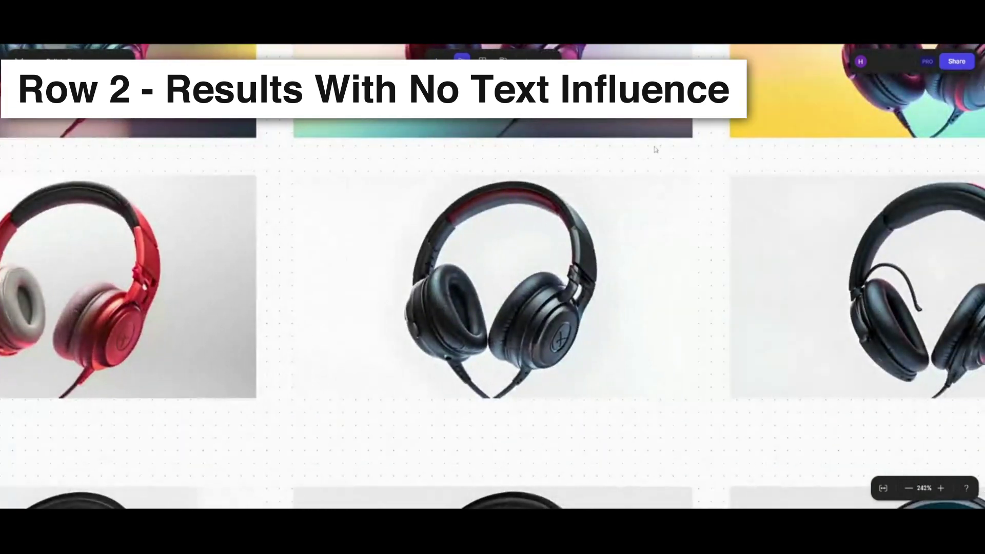
pyautogui.hscroll(3, 656, 150)
pyautogui.click(411, 233)
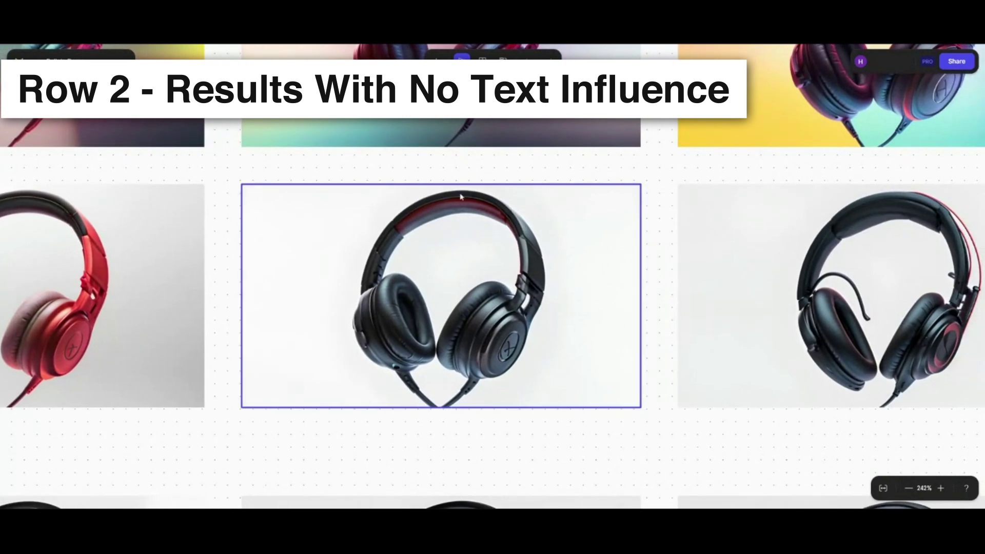
pyautogui.hscroll(5, 616, 171)
pyautogui.click(763, 273)
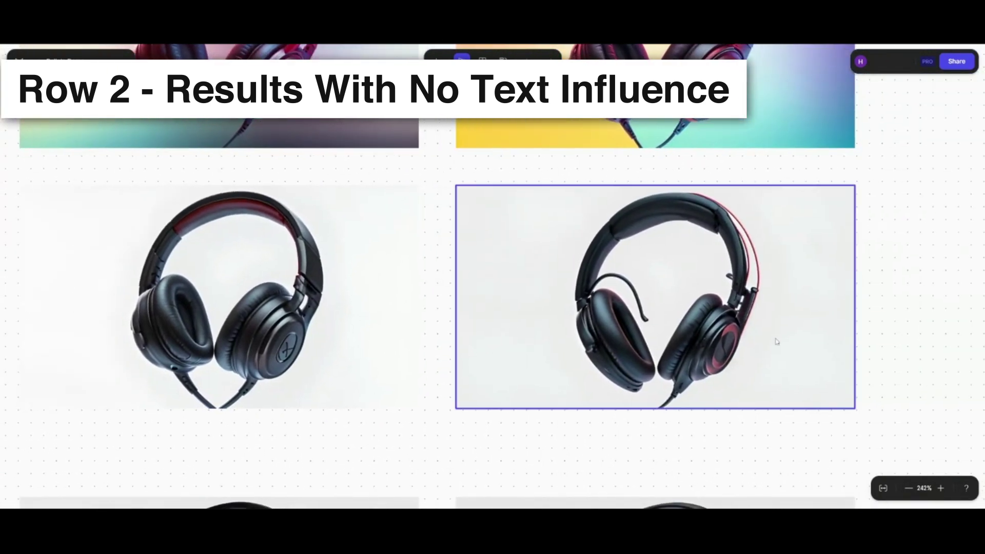
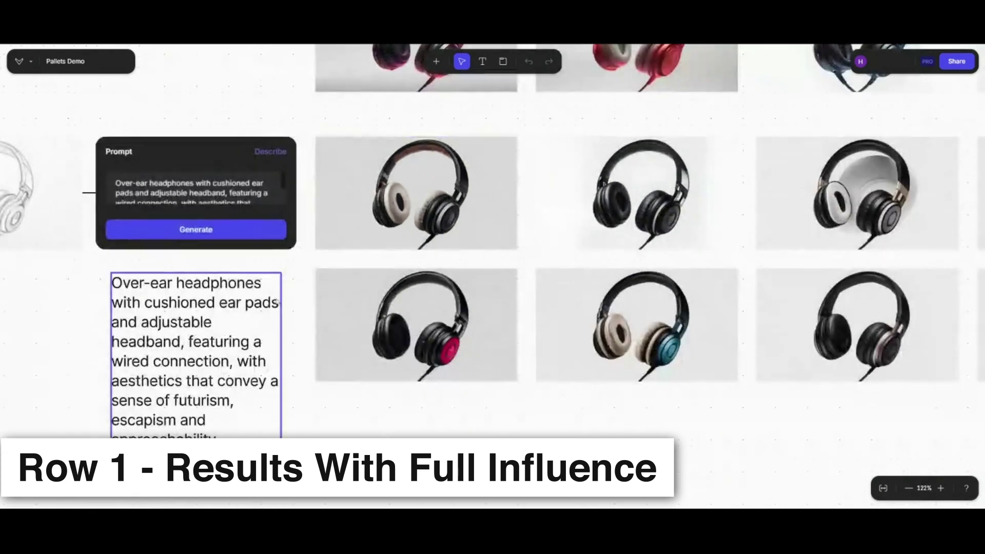
# Step: Examine the reference images inside Palette 4 up close
pyautogui.hscroll(-10, 835, 331)
pyautogui.rightClick(835, 331)
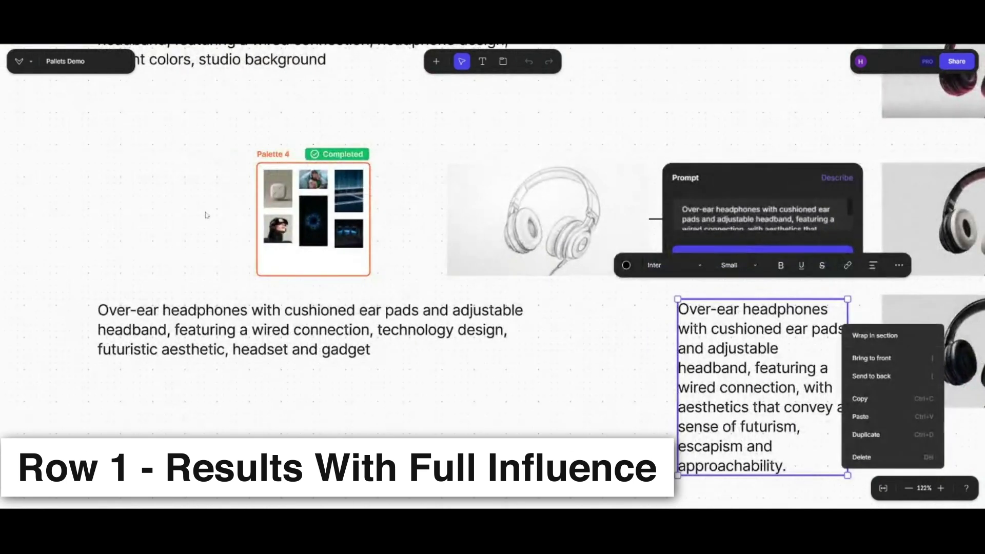
pyautogui.click(310, 190)
pyautogui.scroll(5, 311, 189)
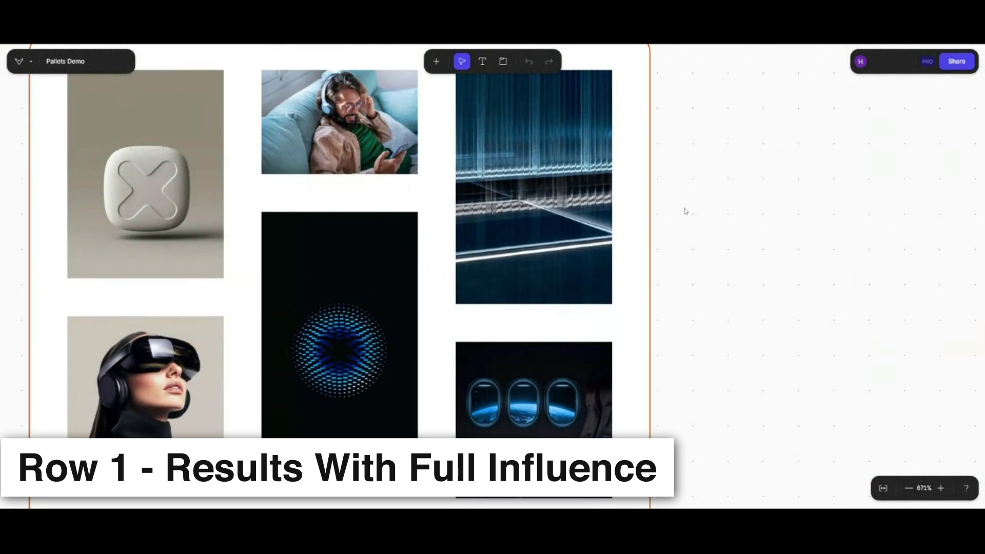
# Step: Review Palette 4's headphone sketch and prompt alongside its first upper-row renders
pyautogui.scroll(-4, 684, 211)
pyautogui.hscroll(9, 622, 290)
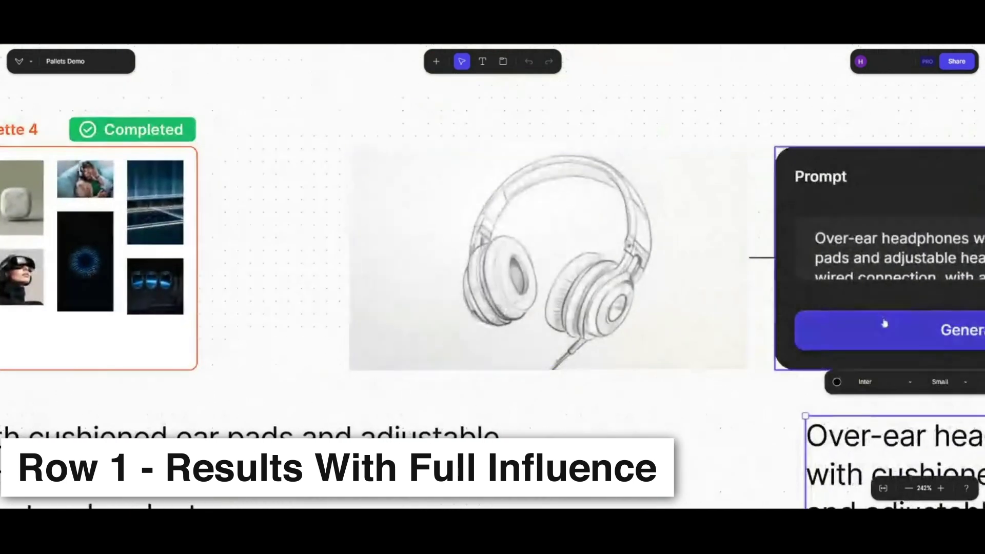
pyautogui.hscroll(10, 424, 360)
pyautogui.click(747, 113)
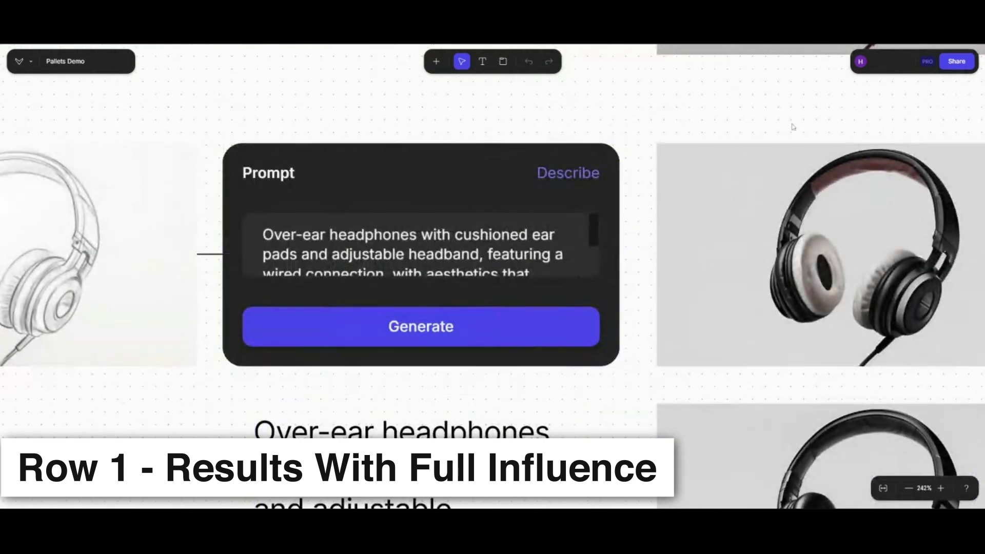
pyautogui.moveTo(794, 126); pyautogui.dragTo(466, 77)
pyautogui.hscroll(3, 719, 326)
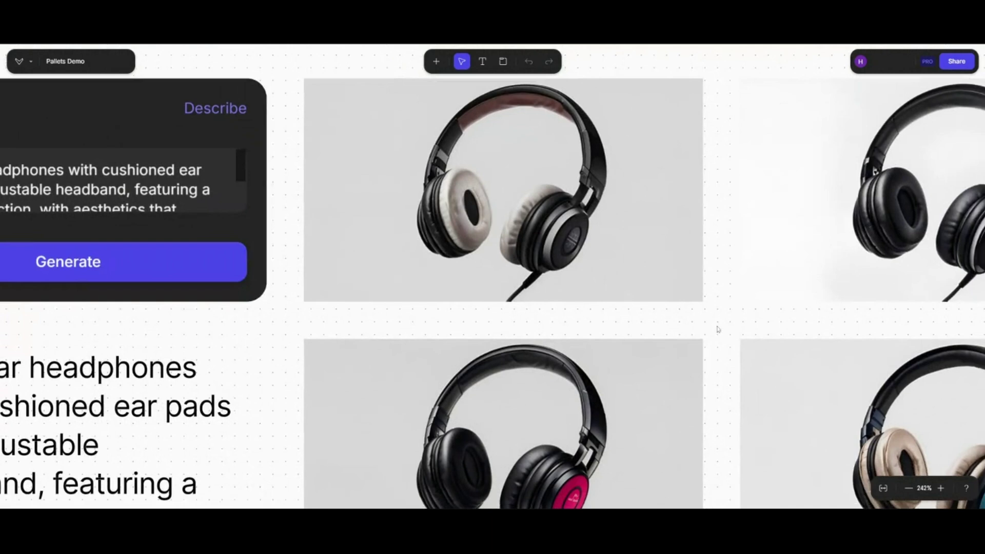
# Step: Compare Palette 4's upper-row full-influence renders with the lower-row renders made from the emotions text description
pyautogui.scroll(-1, 620, 300)
pyautogui.scroll(-1, 621, 300)
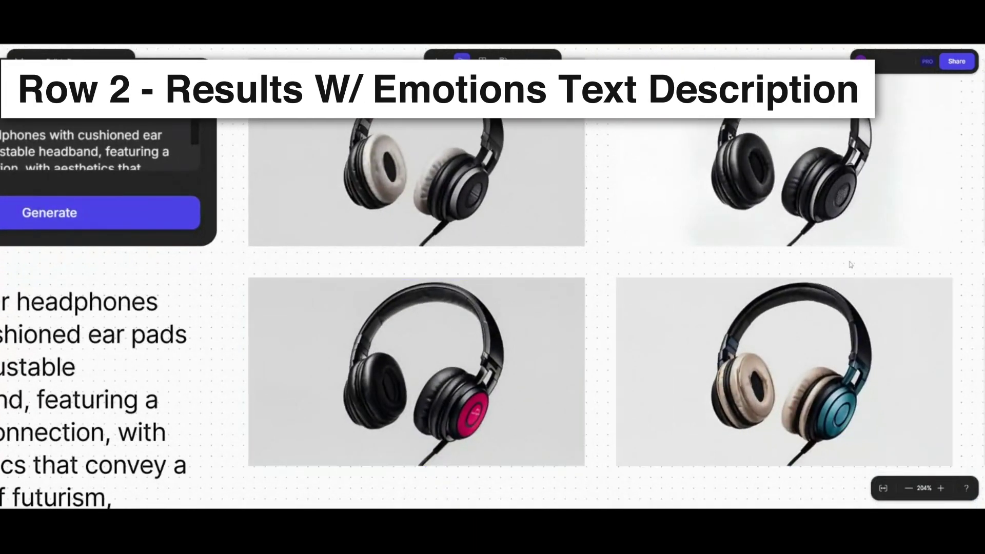
pyautogui.hscroll(10, 376, 277)
pyautogui.hscroll(1, 376, 277)
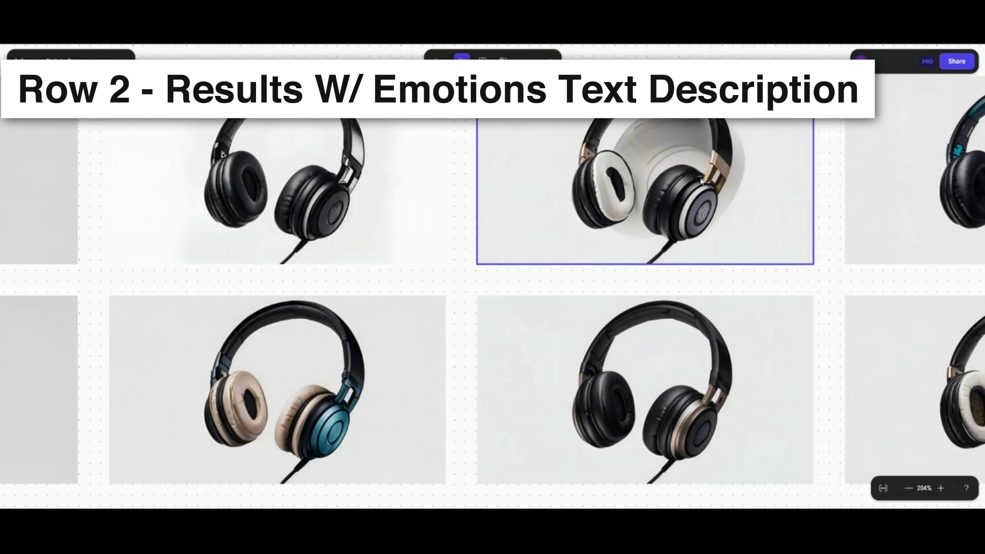
# Step: Inspect the ear cushion and headband details of Palette 4's last two upper-row renders up close
pyautogui.scroll(5, 640, 188)
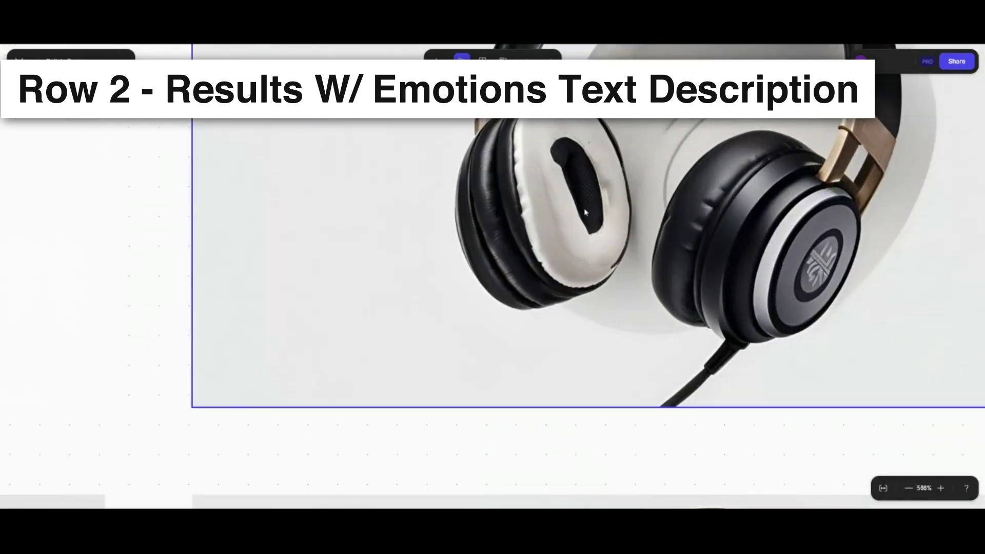
pyautogui.scroll(-8, 651, 206)
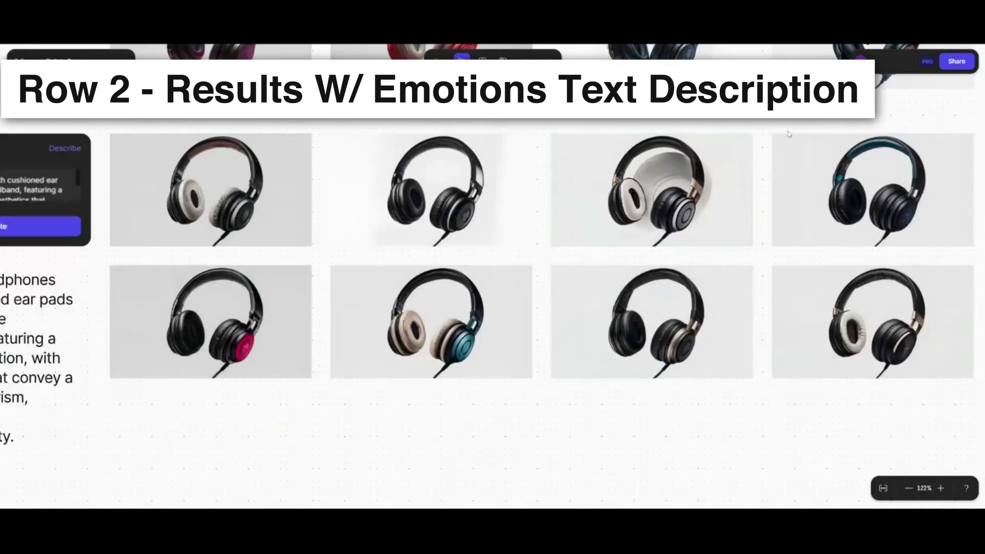
pyautogui.scroll(4, 707, 146)
pyautogui.scroll(-4, 706, 147)
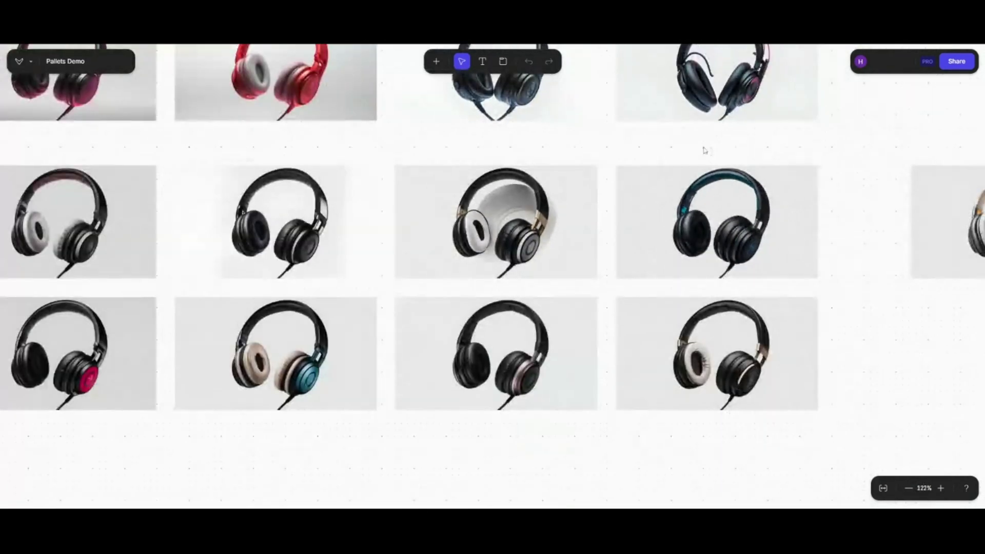
pyautogui.moveTo(704, 150); pyautogui.dragTo(726, 154)
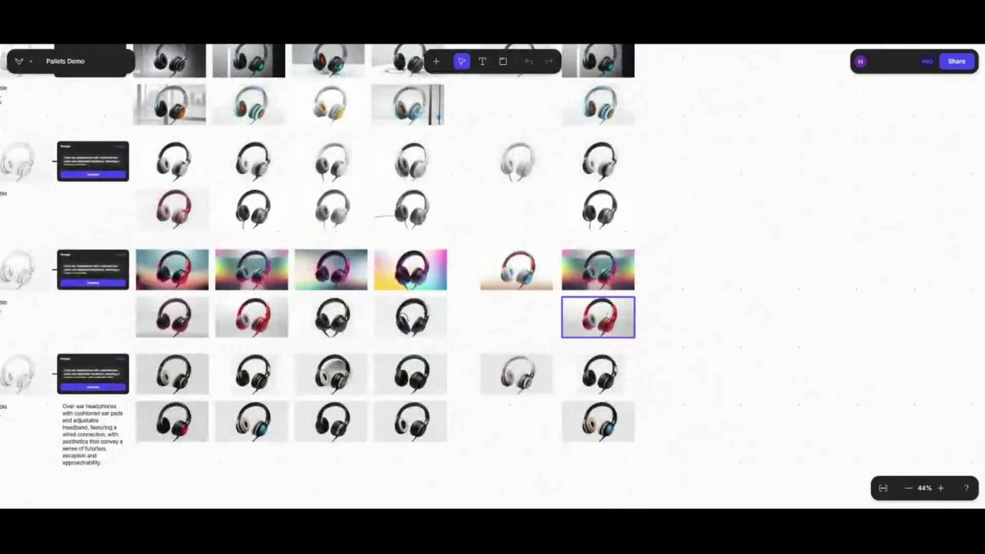
# Step: Check the mode, palette and drawing influence settings of Palette 1's prompt block
pyautogui.moveTo(729, 200); pyautogui.dragTo(740, 329)
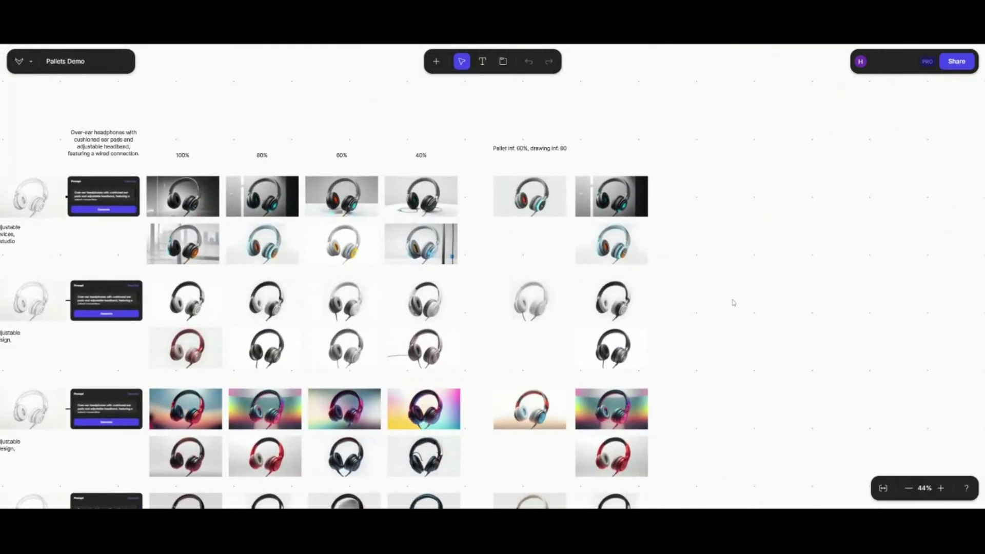
pyautogui.scroll(2, 732, 301)
pyautogui.moveTo(368, 103); pyautogui.dragTo(440, 119)
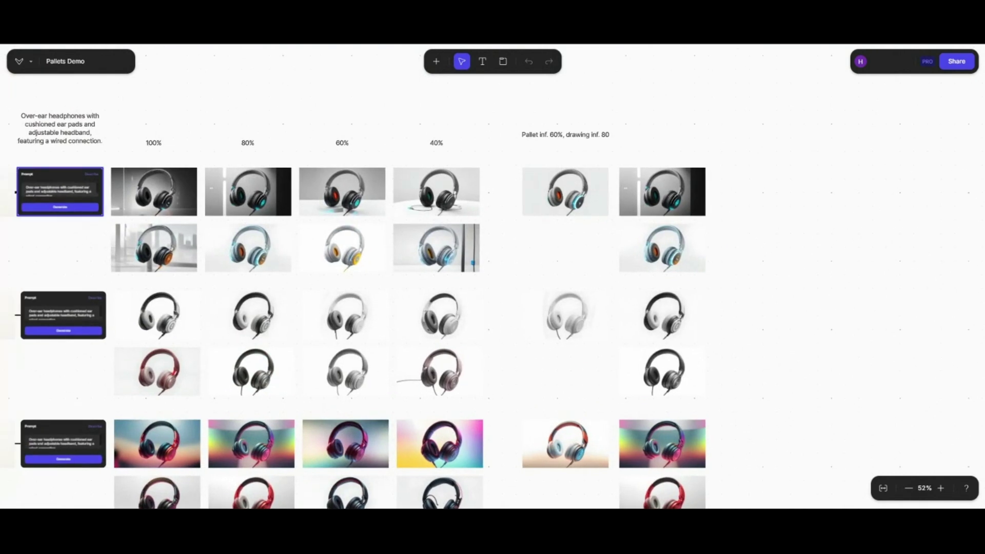
pyautogui.click(17, 192)
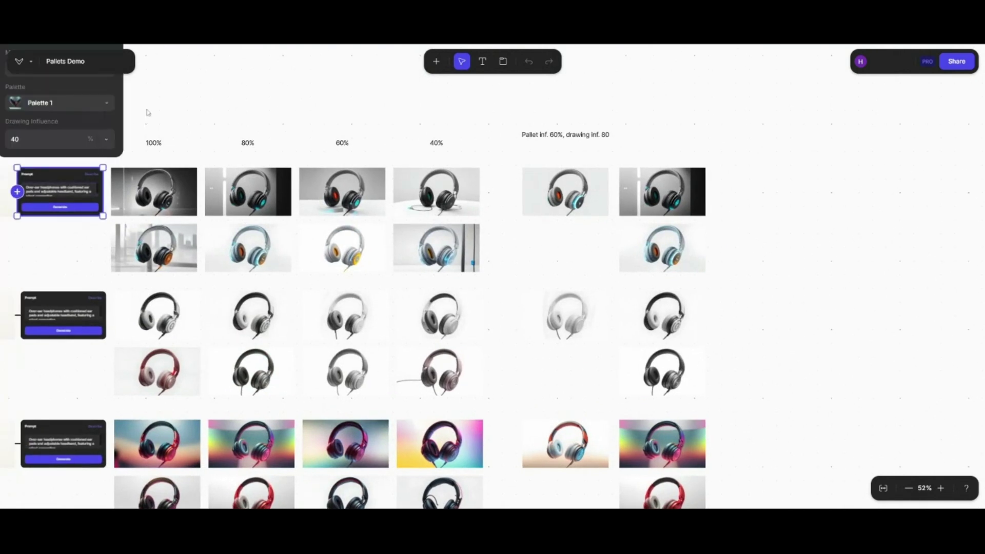
pyautogui.moveTo(149, 113); pyautogui.dragTo(208, 145)
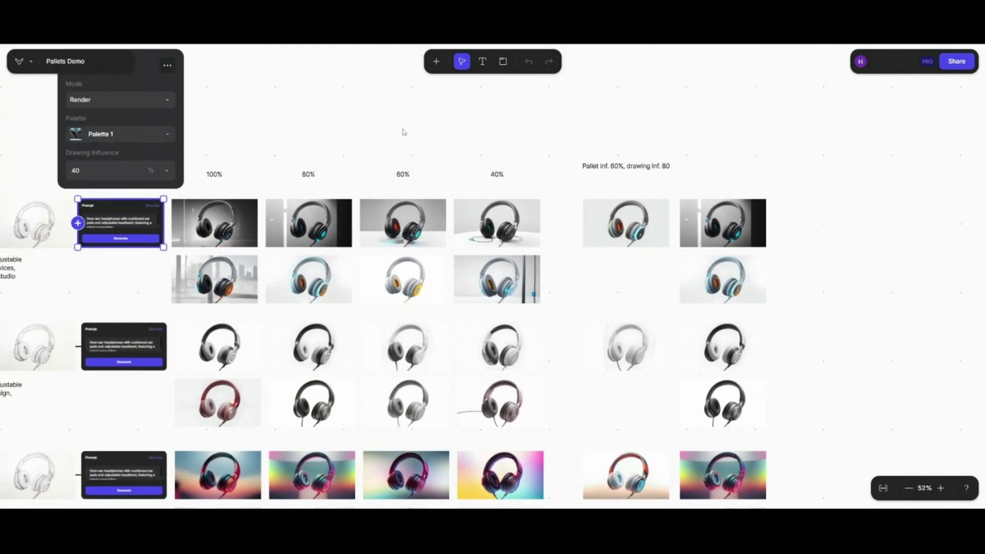
# Step: Examine the "Pallet inf. 60%, drawing inf. 80" label and Palette 1's render beneath it
pyautogui.click(572, 172)
pyautogui.scroll(5, 572, 172)
pyautogui.hscroll(2, 623, 297)
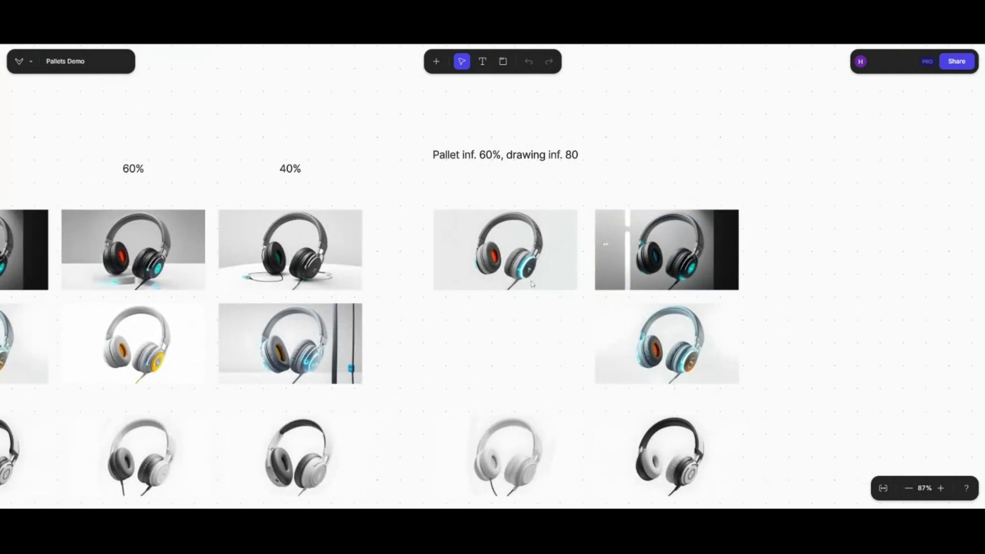
pyautogui.click(540, 255)
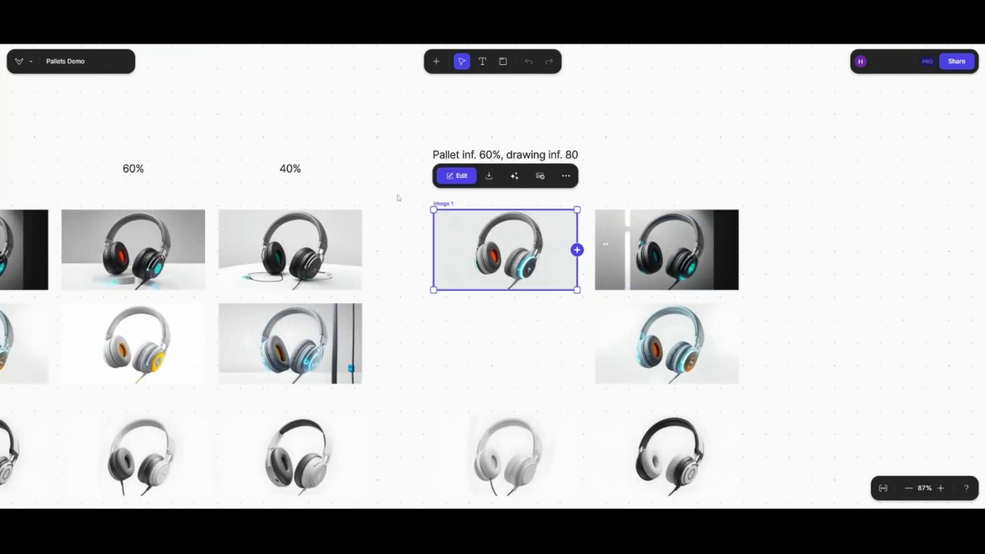
pyautogui.click(624, 165)
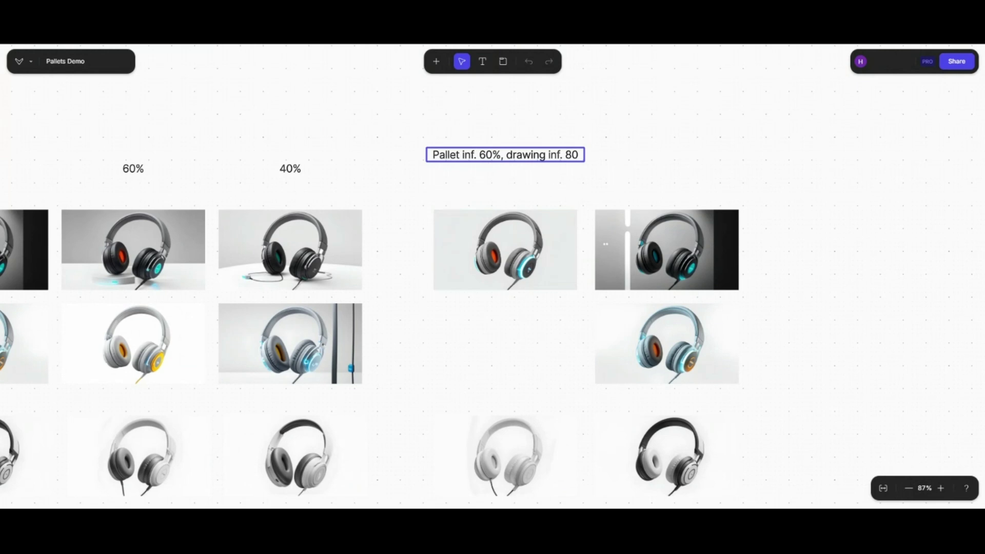
pyautogui.doubleClick(557, 153)
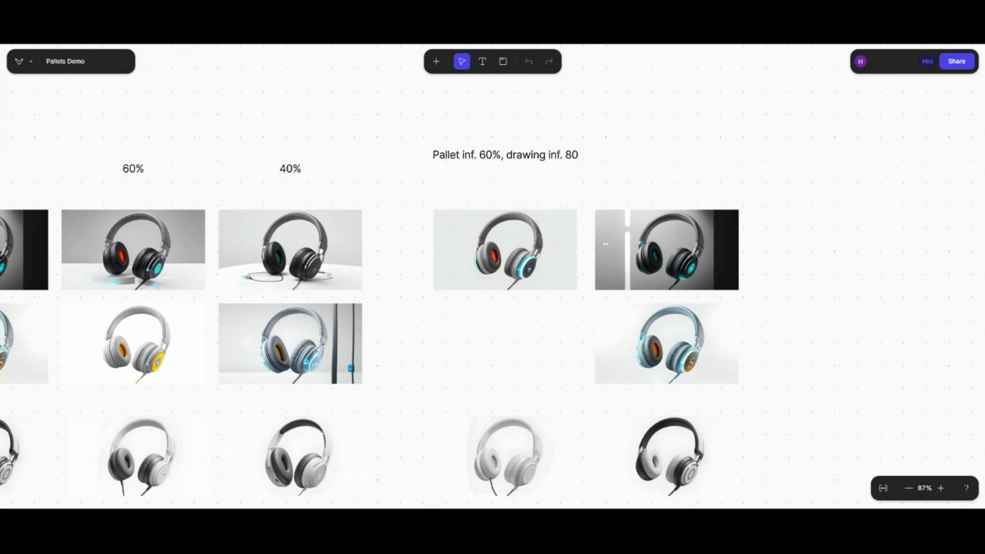
# Step: Compare Palette 1's 60% palette influence render with the two renders in the neighboring column
pyautogui.scroll(5, 532, 279)
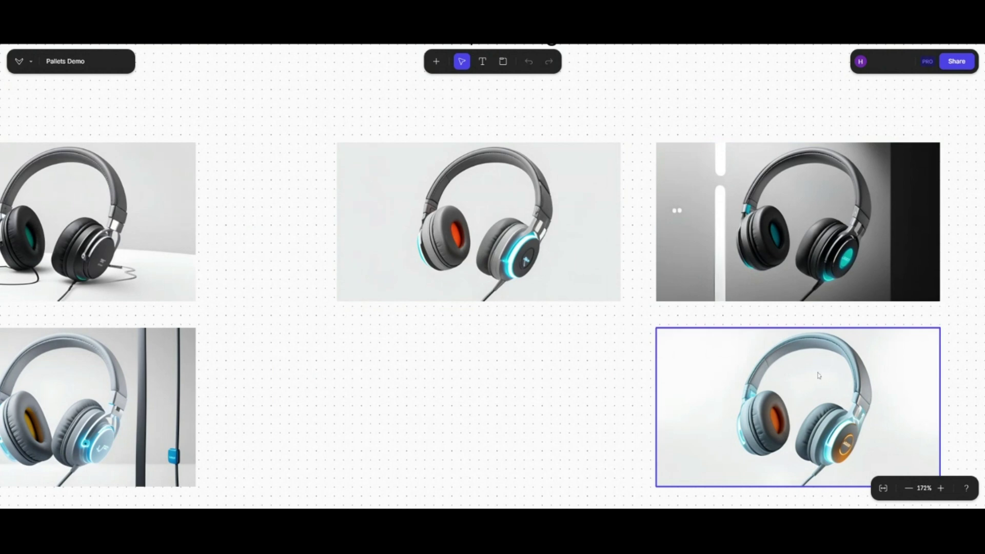
pyautogui.scroll(-3, 762, 306)
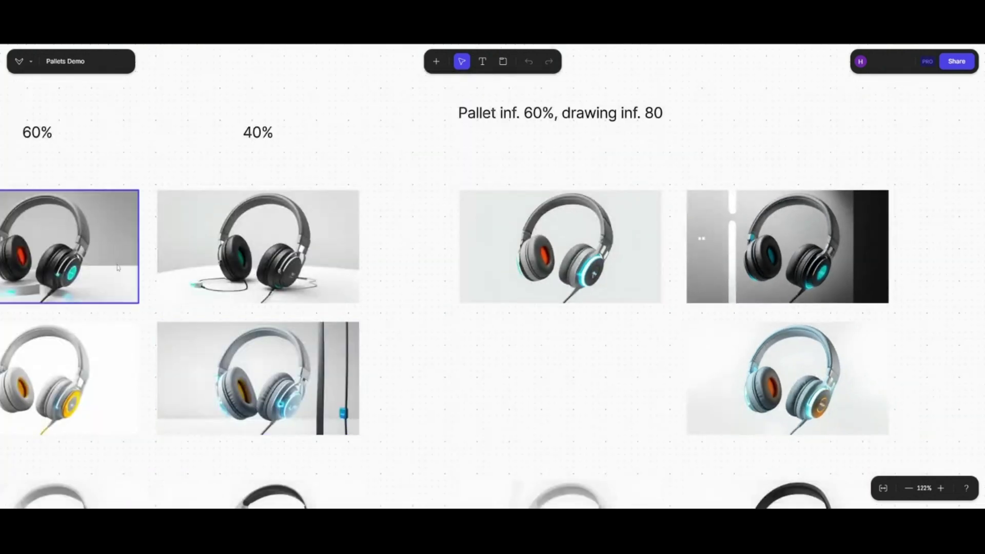
pyautogui.moveTo(590, 385); pyautogui.dragTo(476, 392)
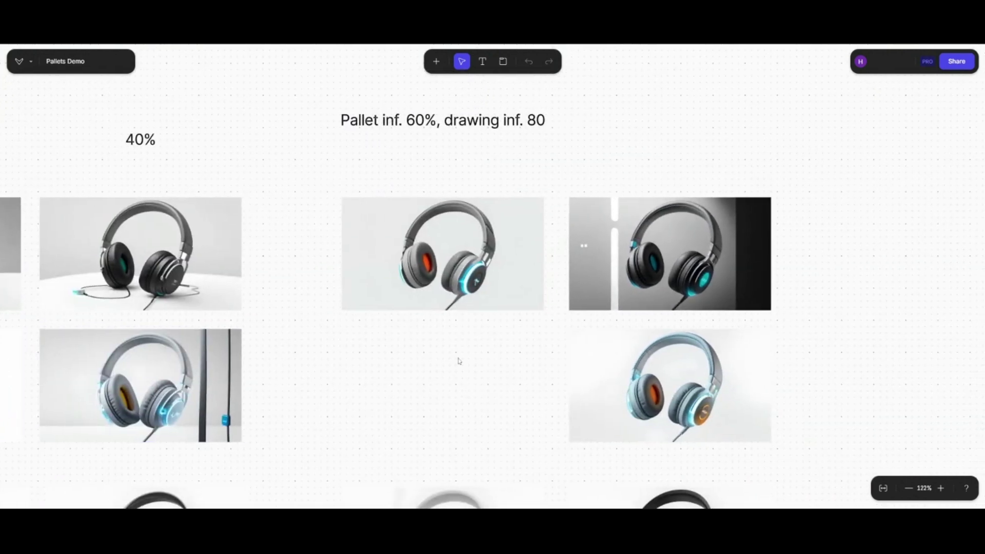
pyautogui.scroll(3, 596, 339)
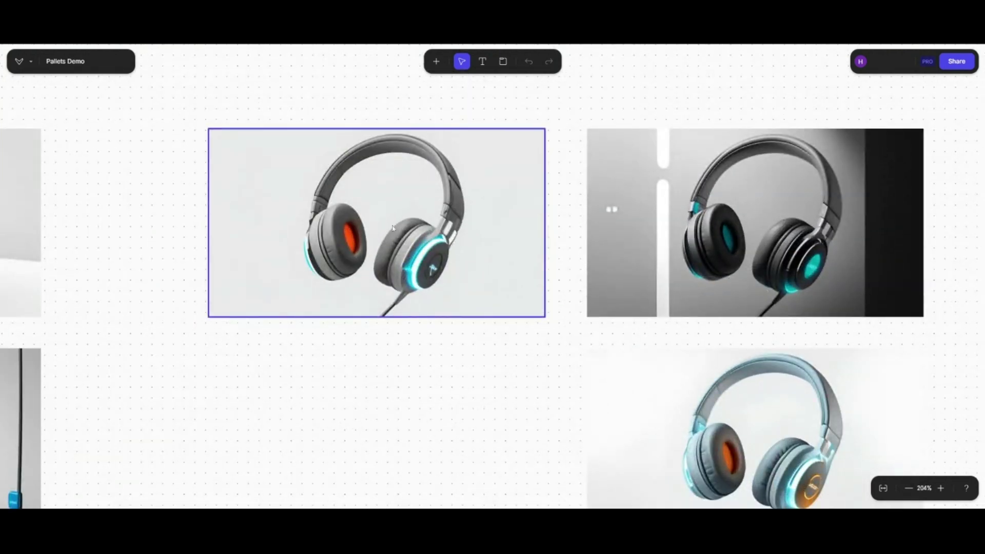
# Step: Recheck the influence label above Palette 1's extra renders and review their lighting and background differences
pyautogui.moveTo(434, 195); pyautogui.dragTo(435, 376)
pyautogui.rightClick(432, 376)
pyautogui.click(227, 258)
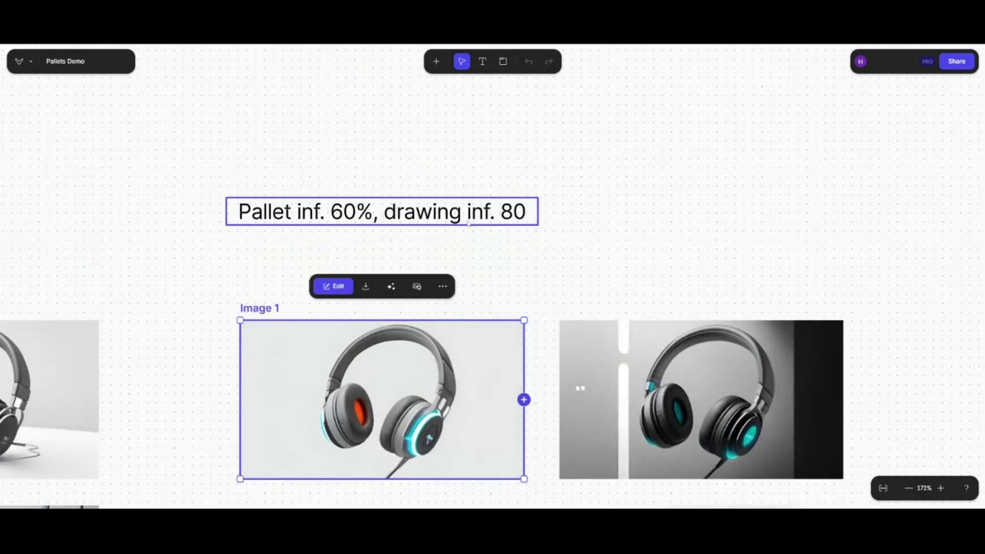
pyautogui.click(515, 273)
pyautogui.moveTo(555, 280); pyautogui.dragTo(510, 174)
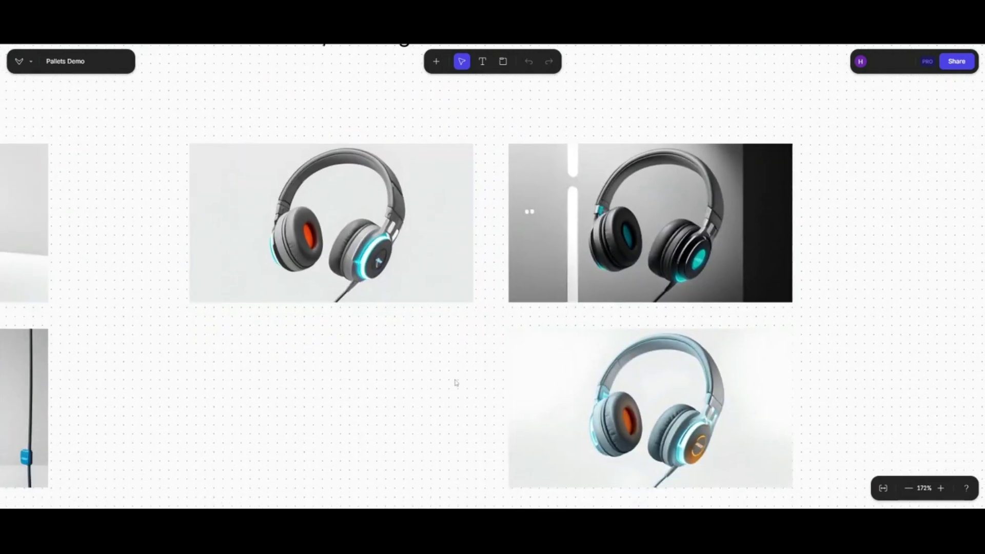
# Step: Compare Palette 2's 60% palette influence render with its two neighboring renders
pyautogui.scroll(-2, 455, 383)
pyautogui.scroll(-6, 449, 400)
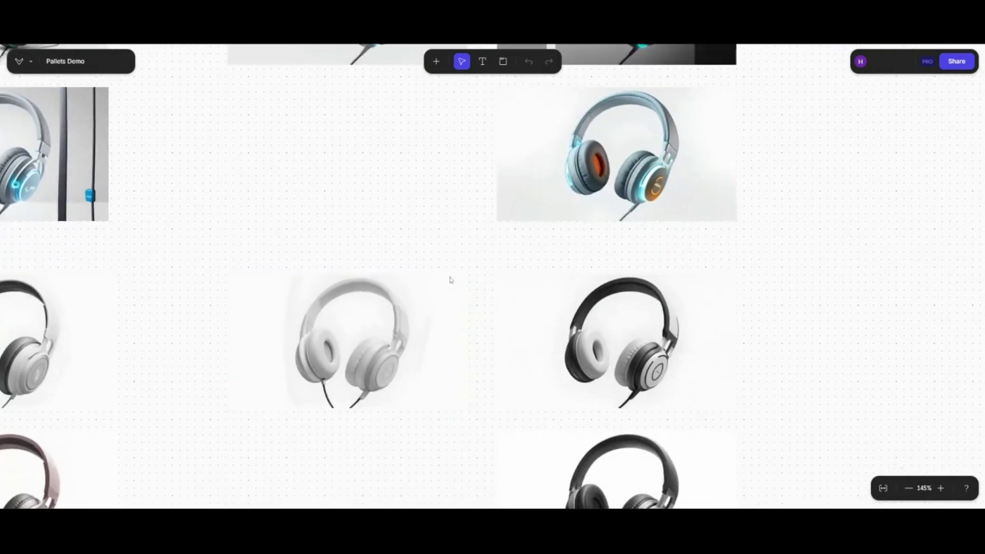
pyautogui.rightClick(444, 203)
pyautogui.click(403, 414)
pyautogui.click(404, 415)
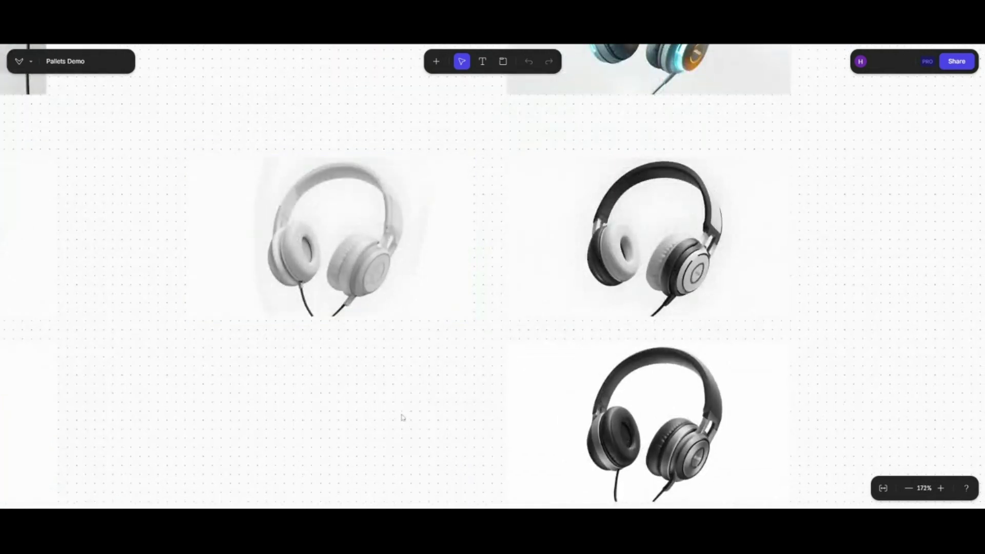
pyautogui.scroll(-2, 407, 433)
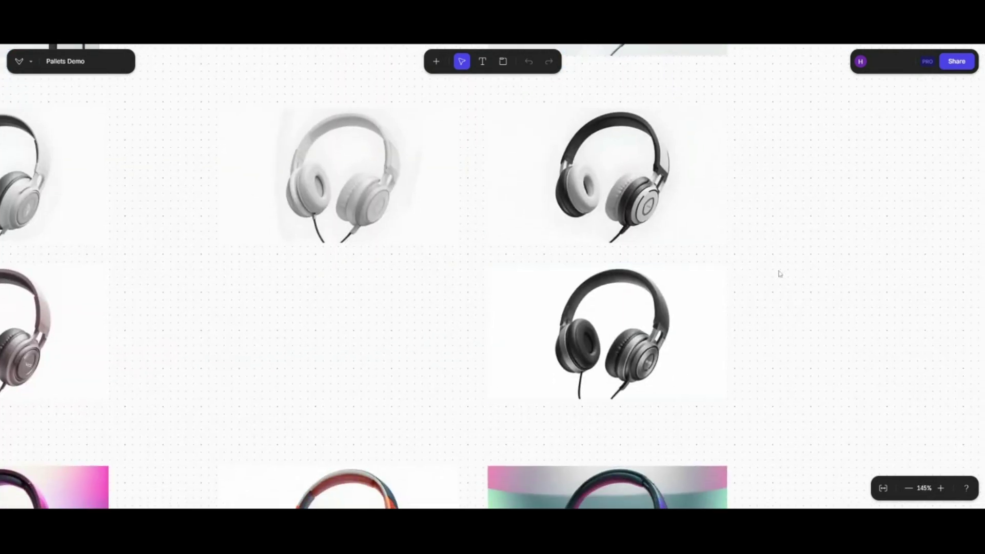
# Step: Compare Palette 3's 60% palette influence render with its colorful and red neighboring renders
pyautogui.scroll(-4, 811, 426)
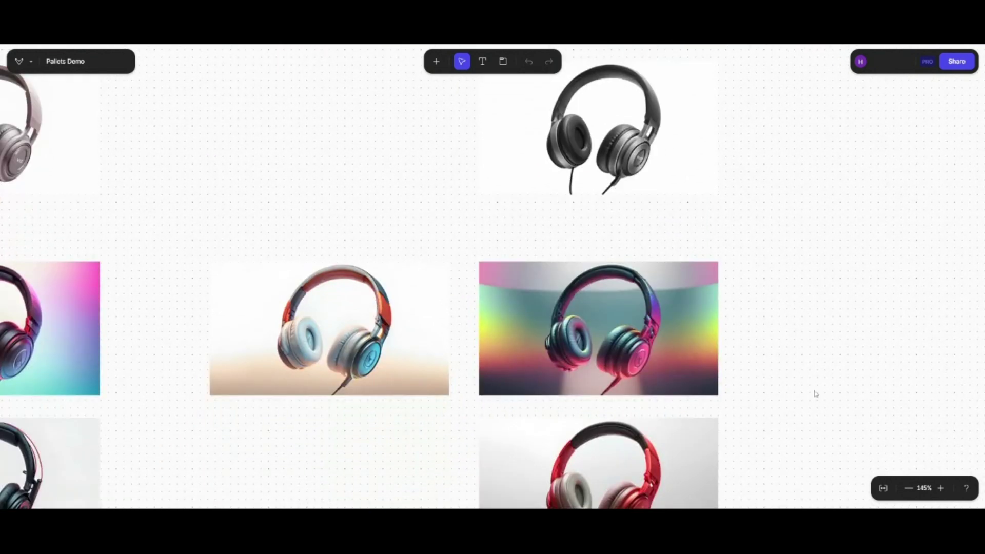
pyautogui.scroll(-3, 816, 396)
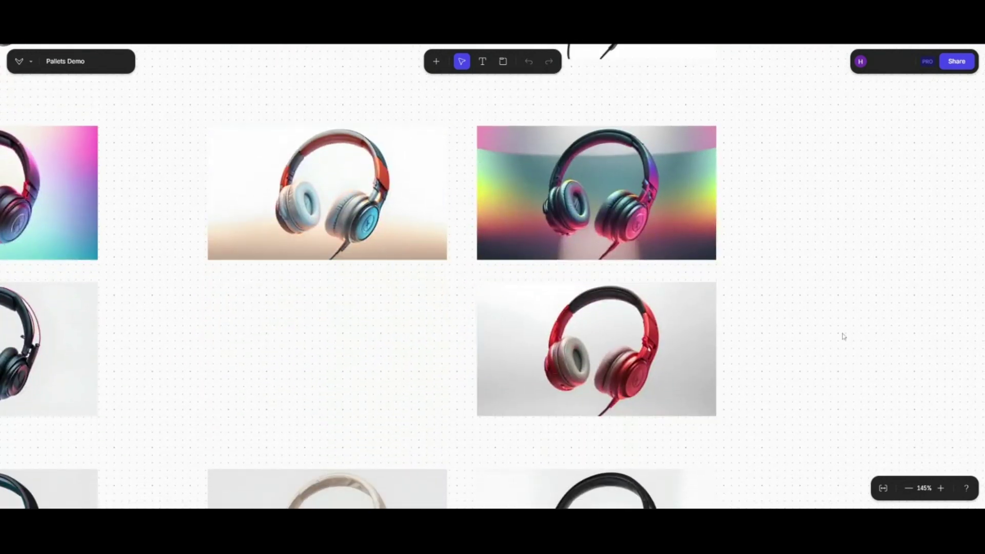
pyautogui.scroll(-1, 826, 342)
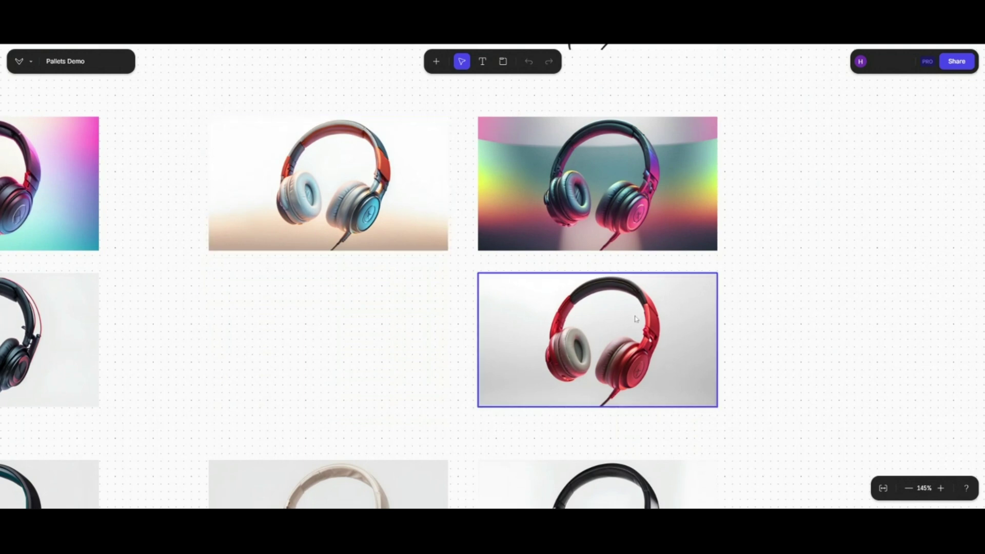
# Step: Compare Palette 4's beige 60% palette influence render with the two renders beside it
pyautogui.scroll(-2, 809, 248)
pyautogui.scroll(-4, 808, 247)
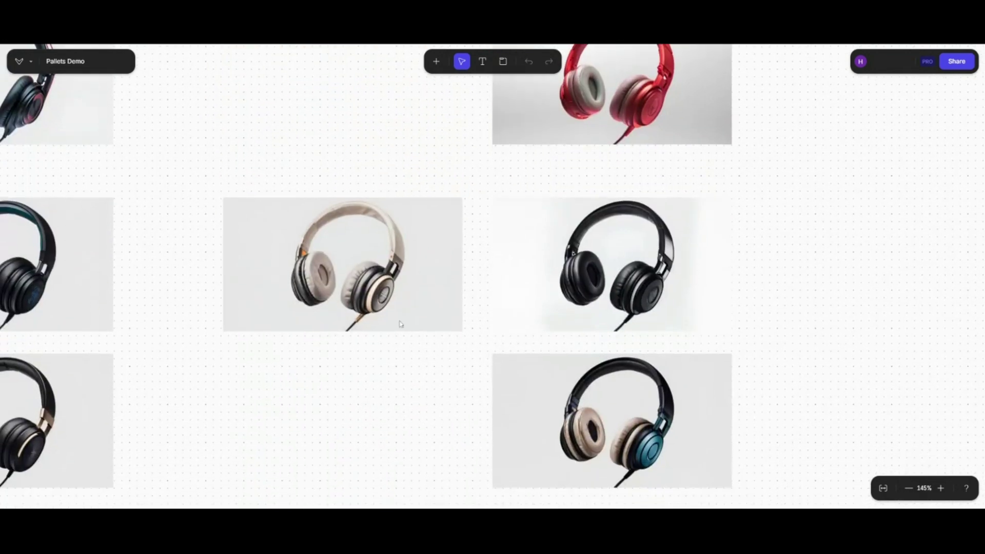
pyautogui.scroll(5, 372, 320)
pyautogui.scroll(-2, 389, 359)
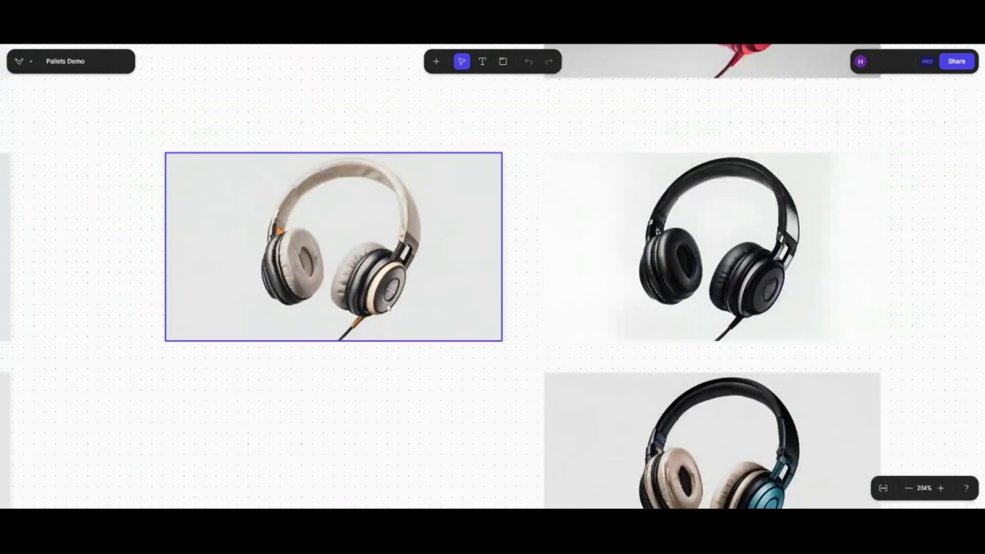
pyautogui.scroll(-10, 459, 385)
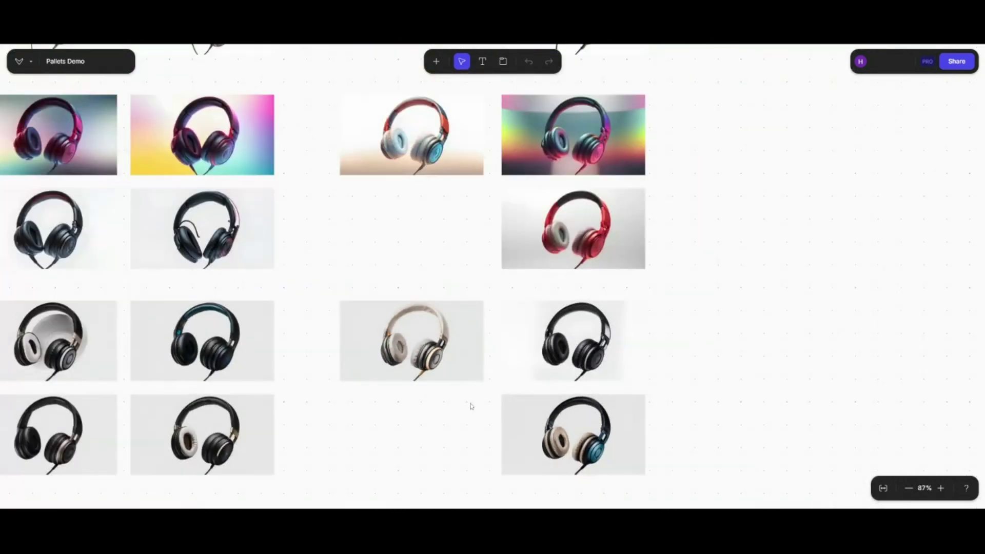
pyautogui.scroll(-3, 497, 384)
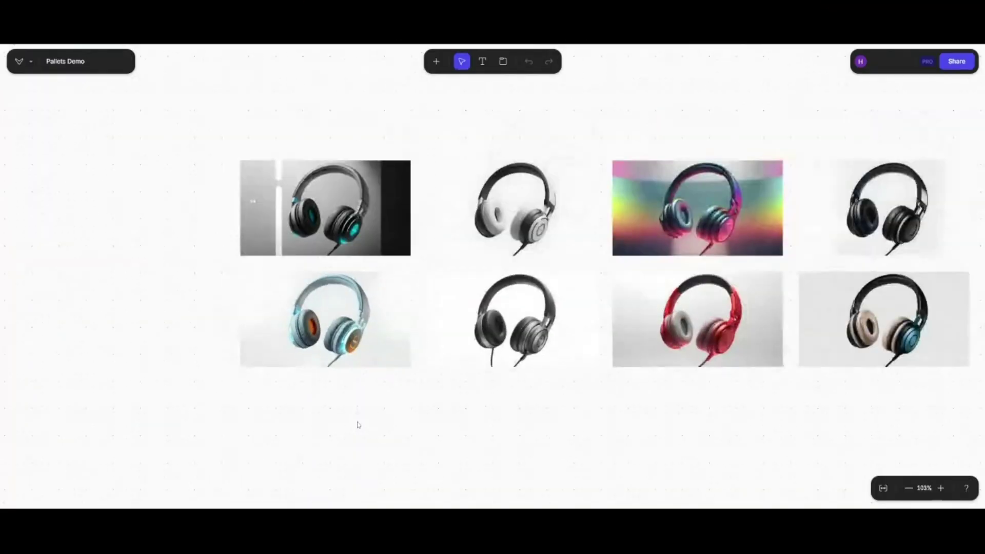
# Step: Compare the four palettes' chosen headphone renders side by side in the two-row overview
pyautogui.moveTo(387, 439); pyautogui.dragTo(298, 454)
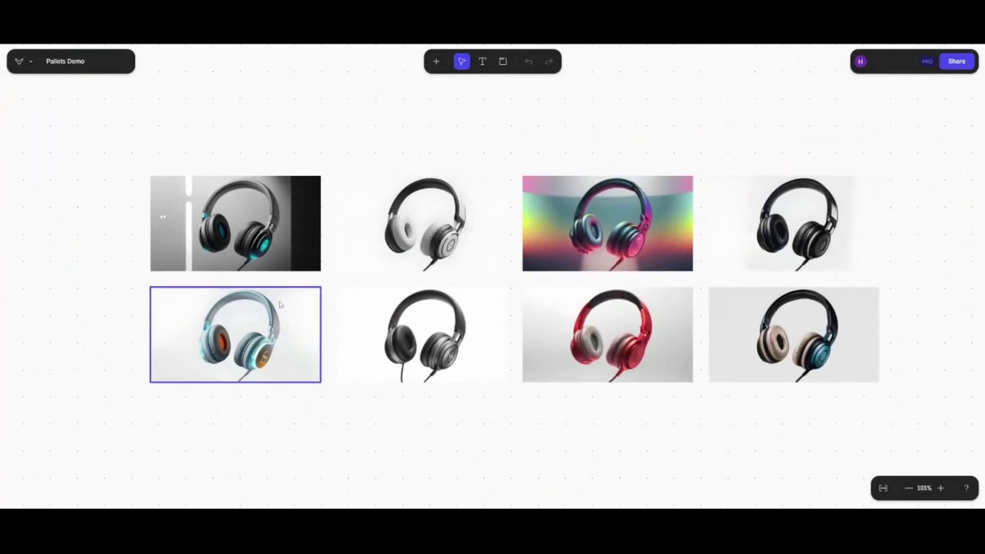
pyautogui.scroll(3, 576, 399)
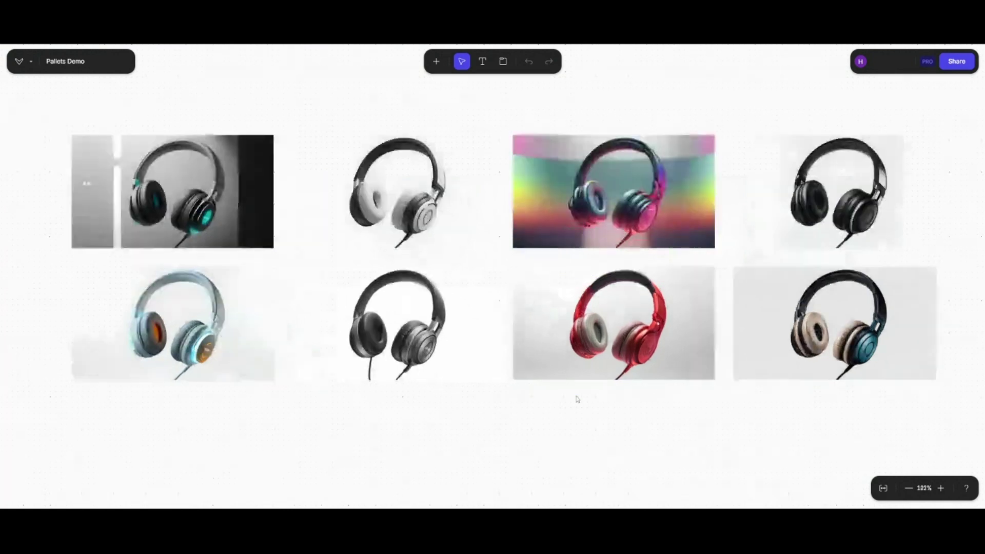